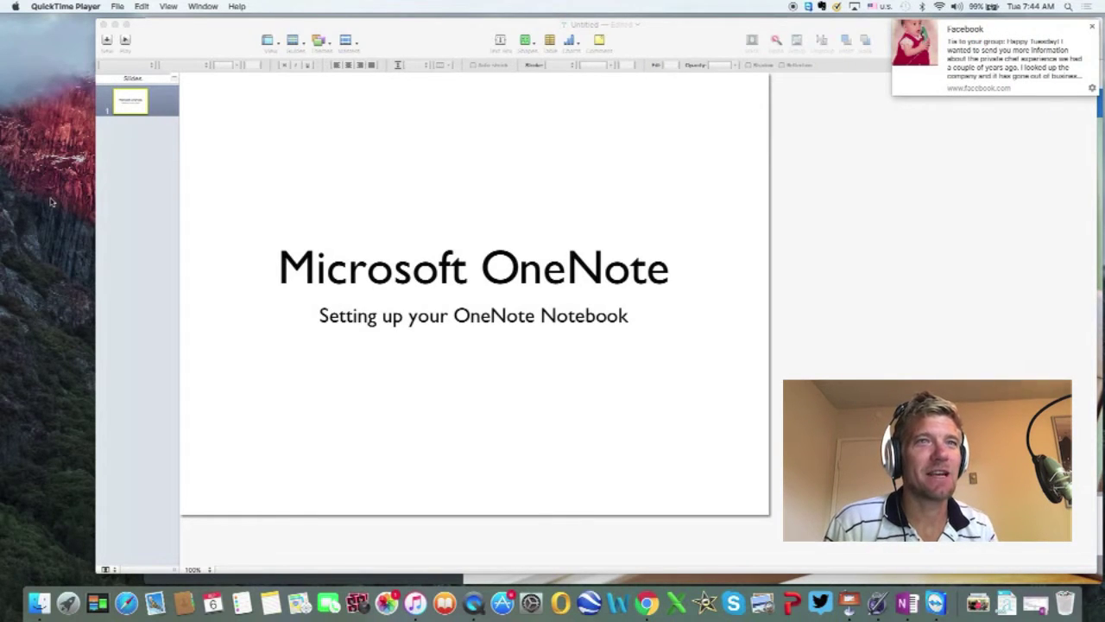
Step: Dismiss both Facebook notification banners covering the 'Microsoft OneNote' title slide
left_click(1092, 27)
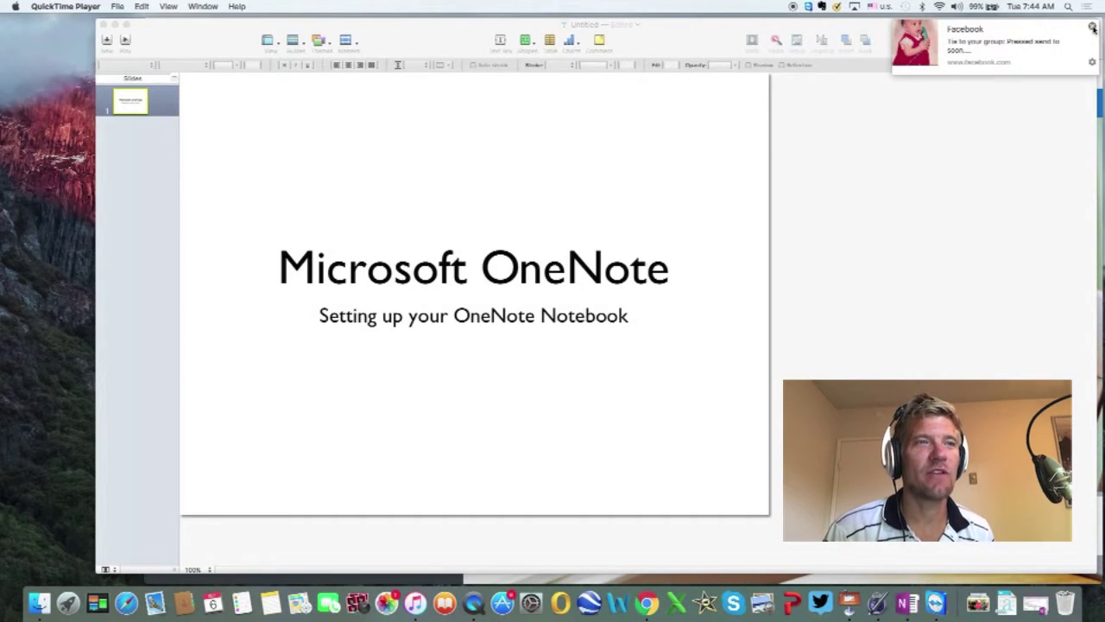
left_click(1092, 28)
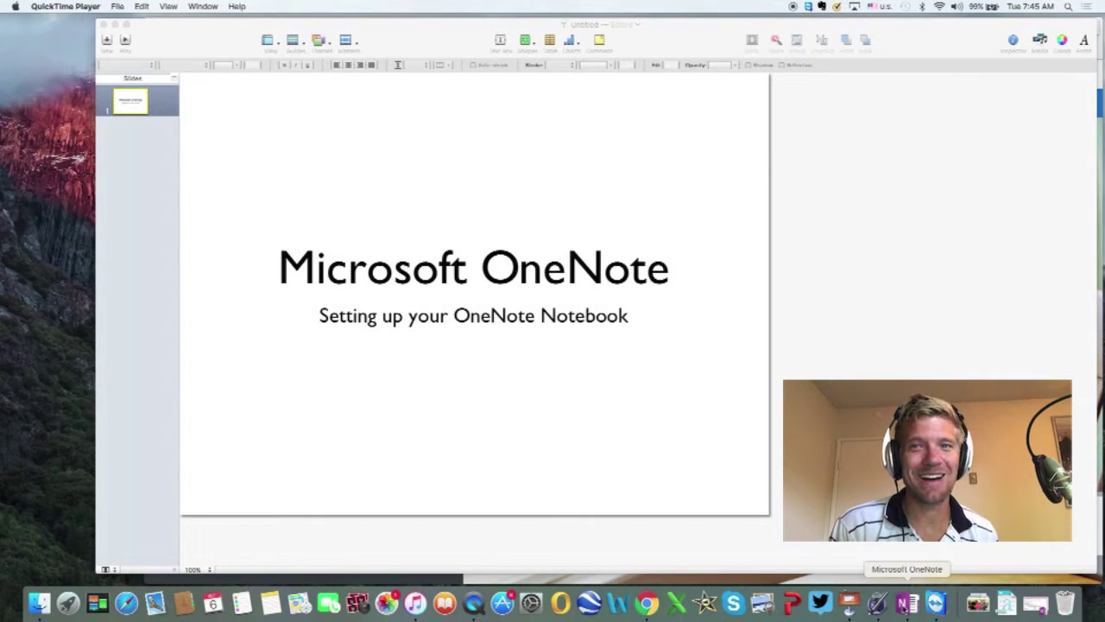
Step: Bring up OneNote, reposition its window, and show the Project Clean Water notebook's full list of other notebooks
left_click(904, 603)
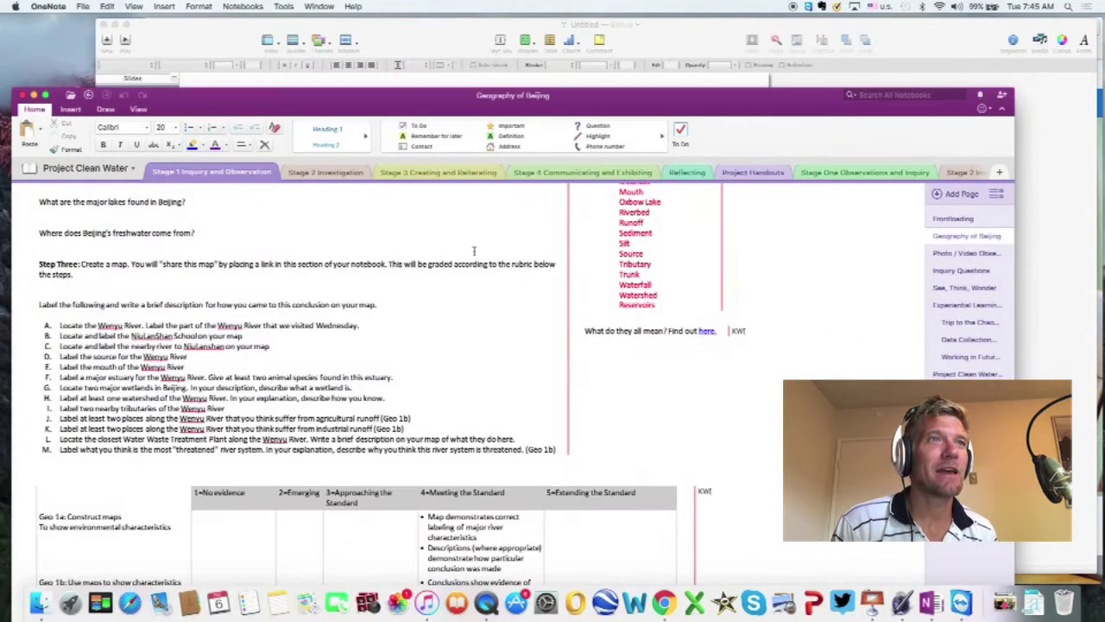
left_click_drag(324, 105, 328, 39)
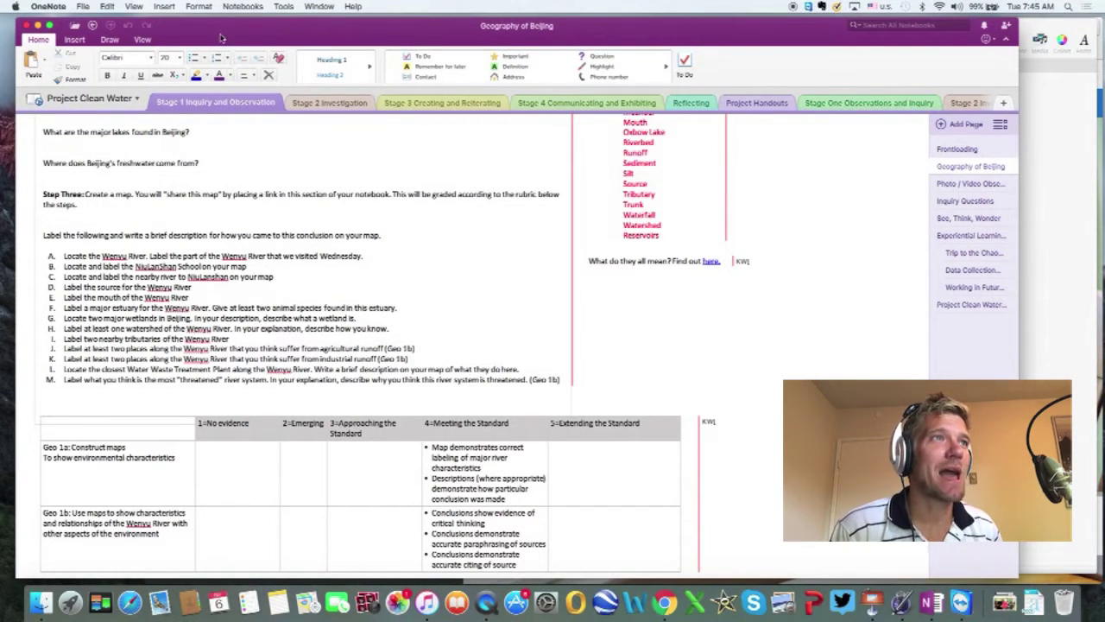
left_click_drag(223, 38, 234, 35)
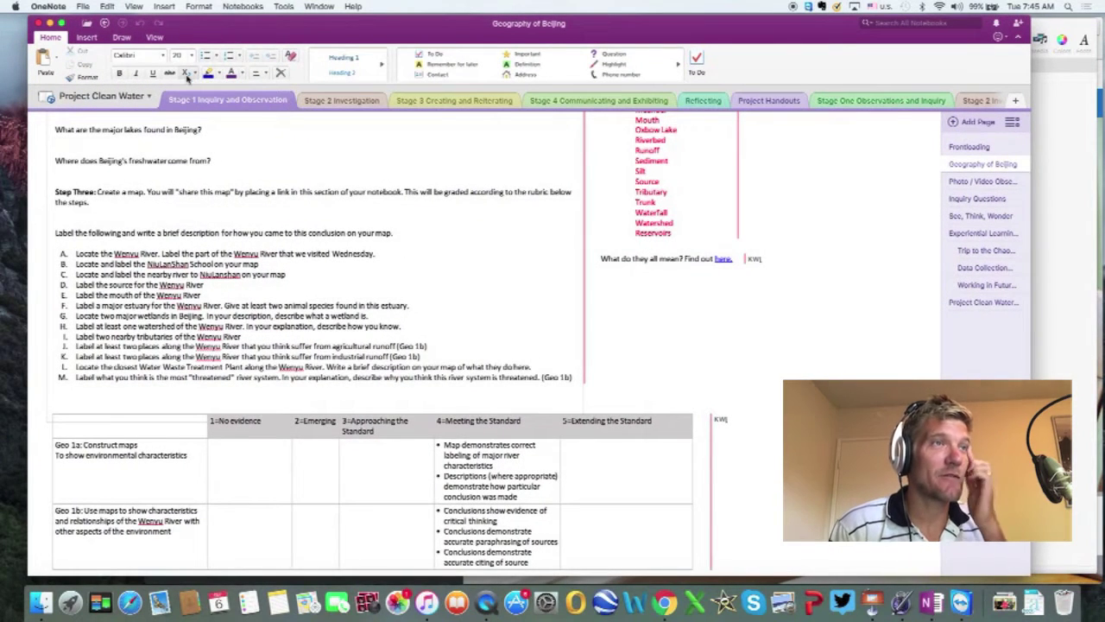
left_click(149, 96)
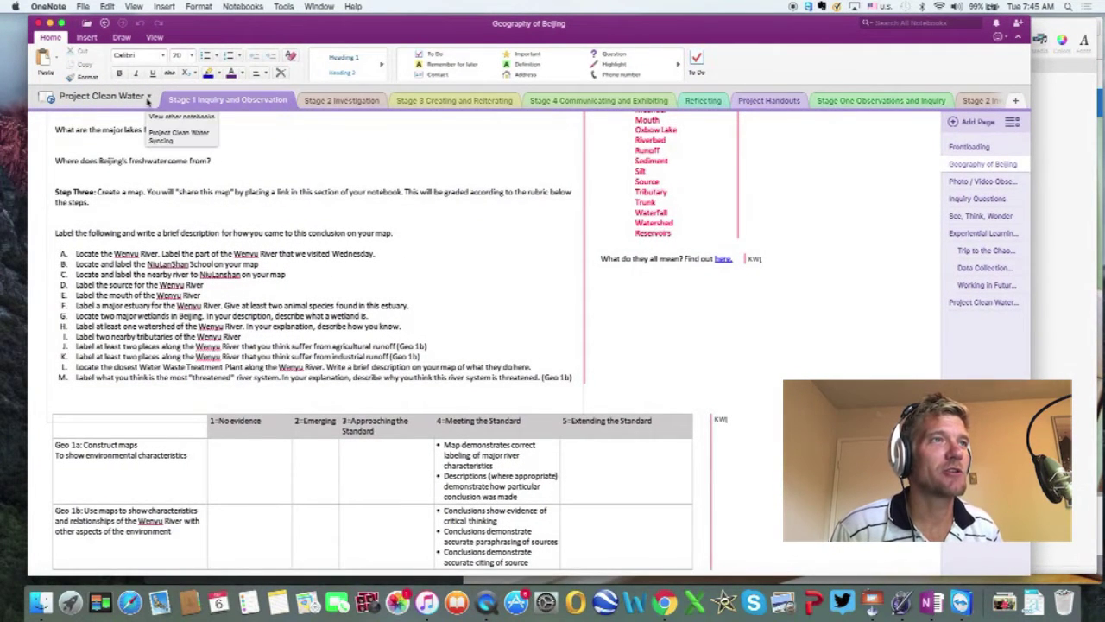
left_click(182, 116)
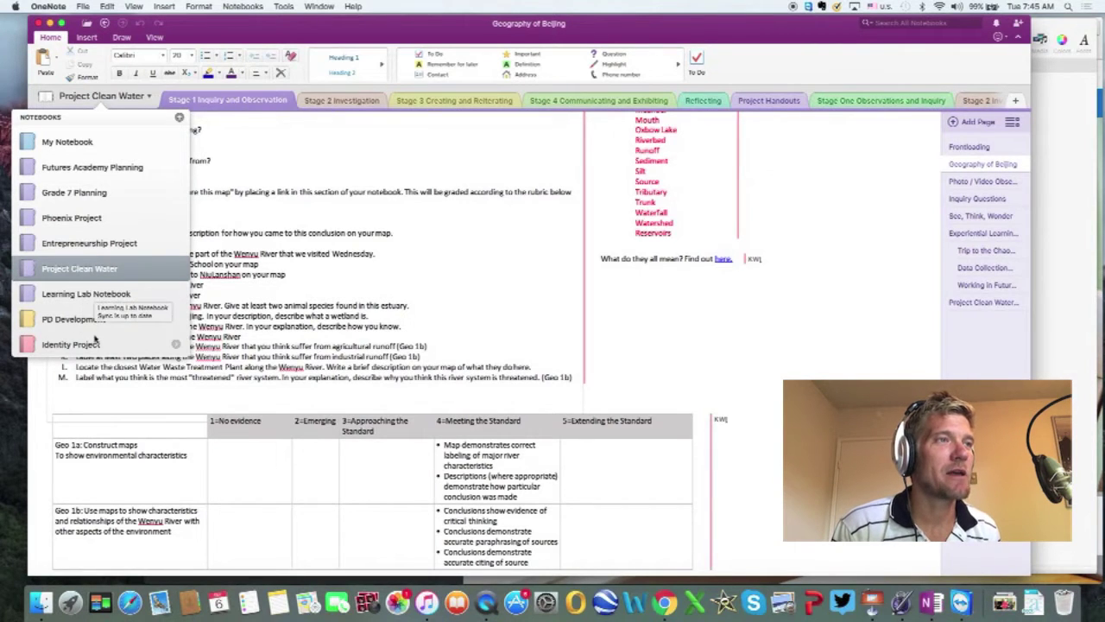
Step: Close the notebooks list and scroll back to the top of the Geography of Beijing page
left_click(82, 270)
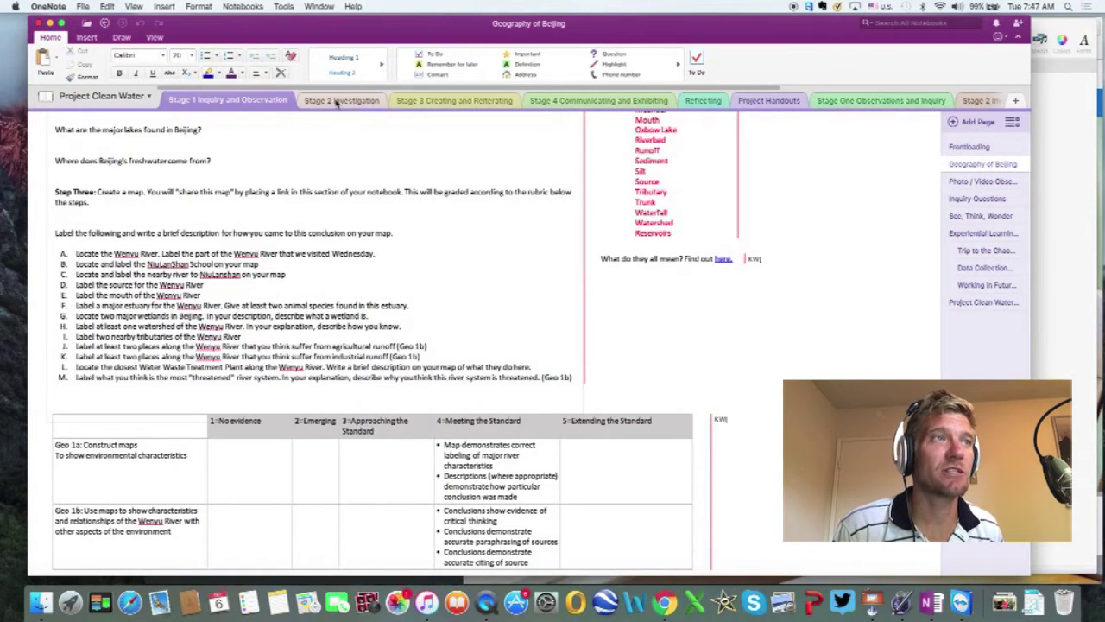
scroll(247, 199, "up", 3)
scroll(247, 199, "up", 2)
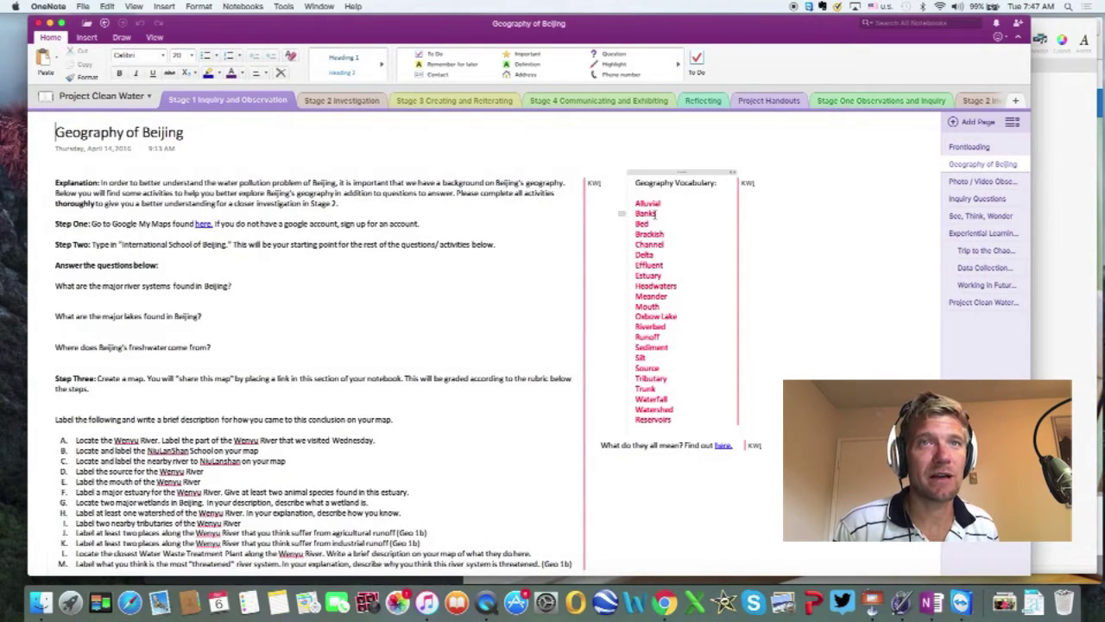
left_click(485, 209)
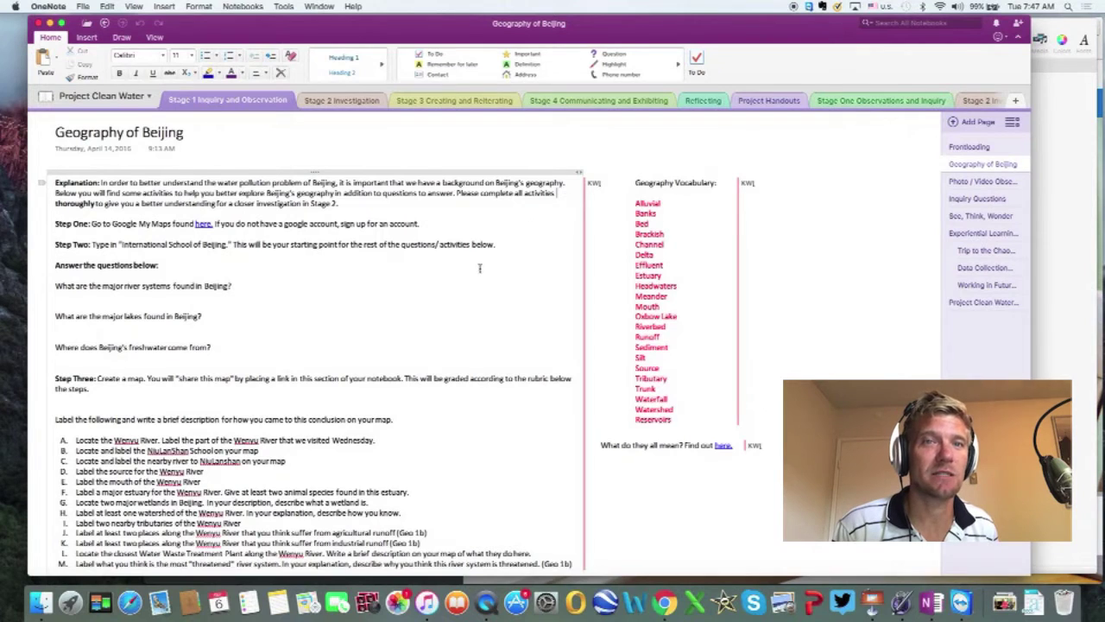
Step: Browse the Photo / Video Observations, Inquiry Questions, See Think Wonder and Experiential Learning Trip pages
scroll(459, 287, "down", 2)
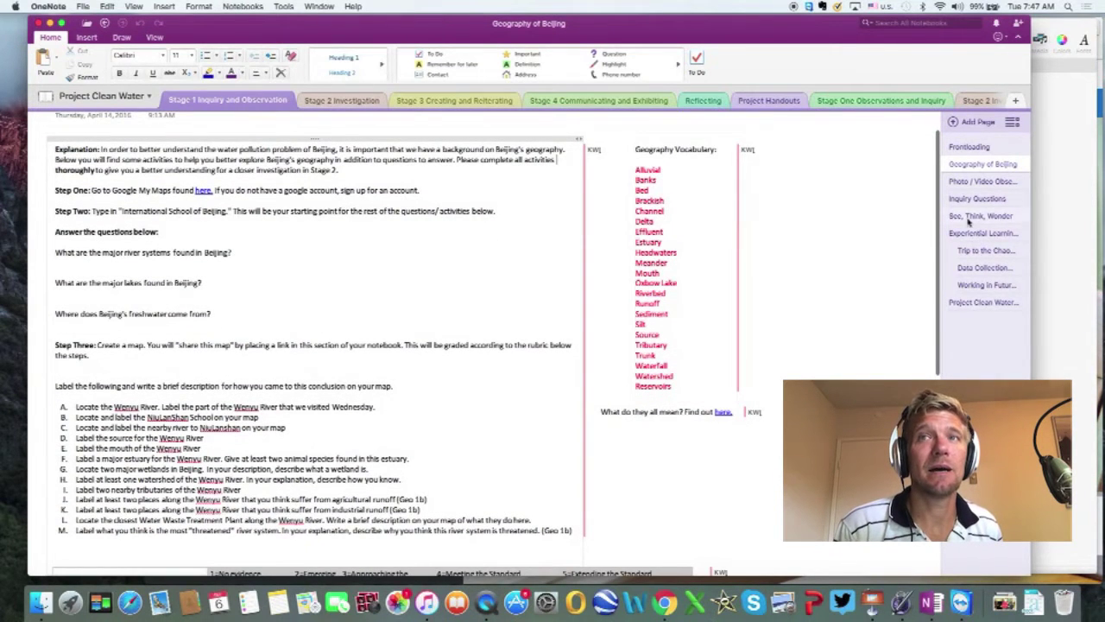
left_click(985, 181)
left_click(980, 198)
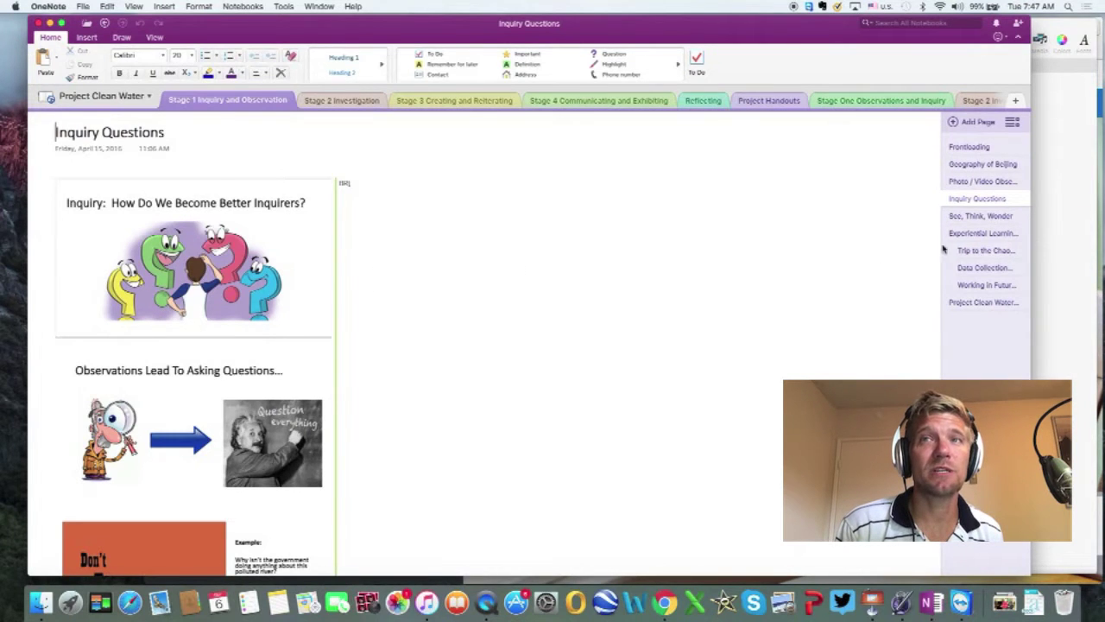
left_click(965, 220)
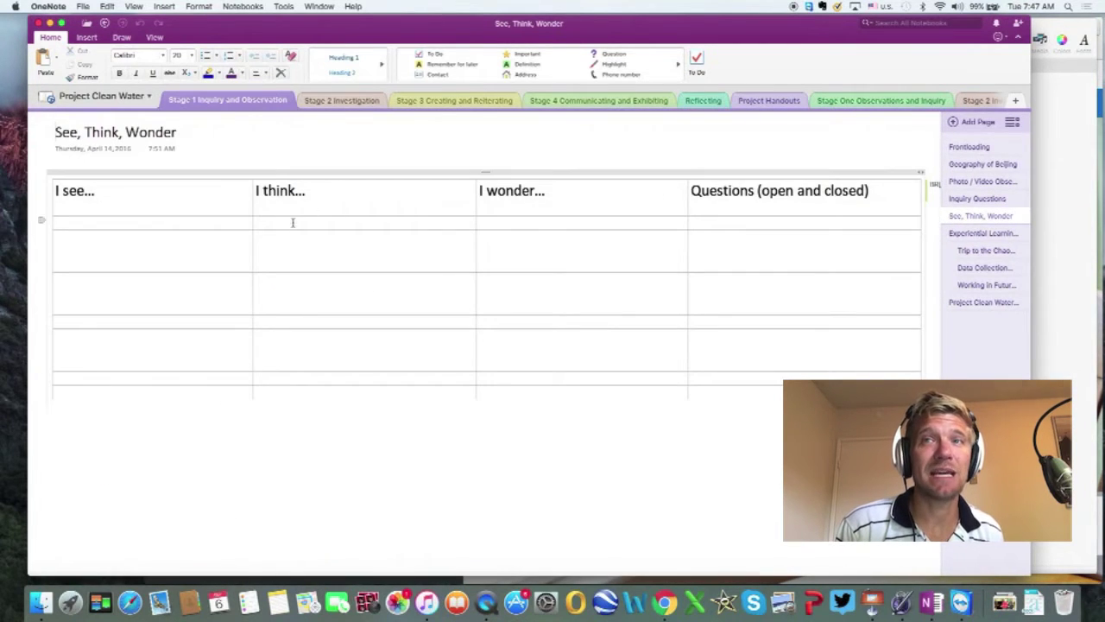
left_click(1010, 234)
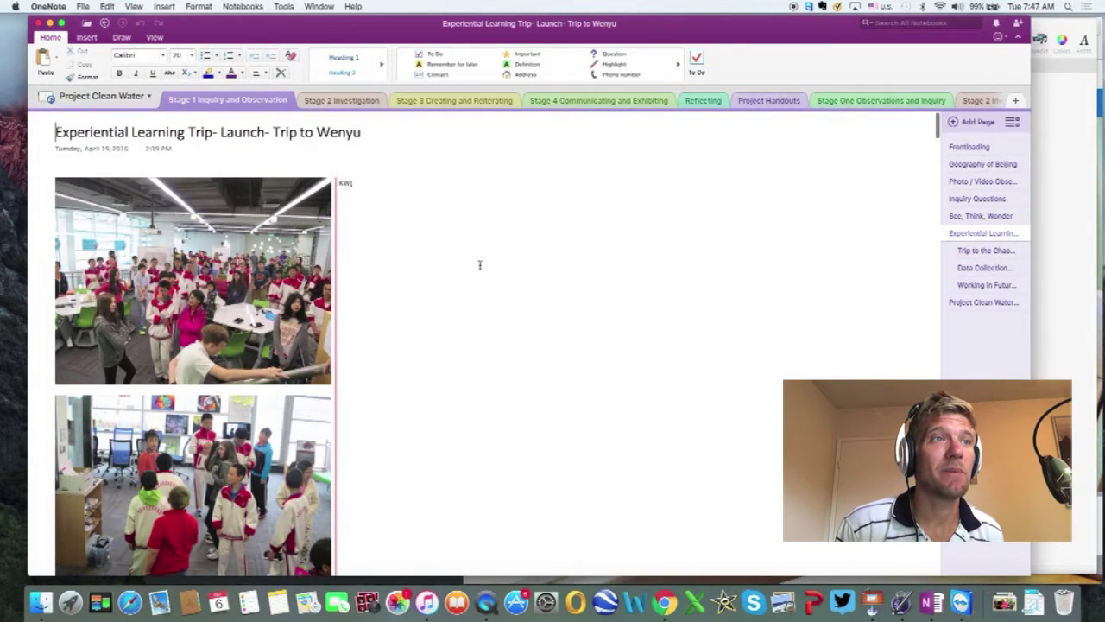
scroll(480, 265, "down", 10)
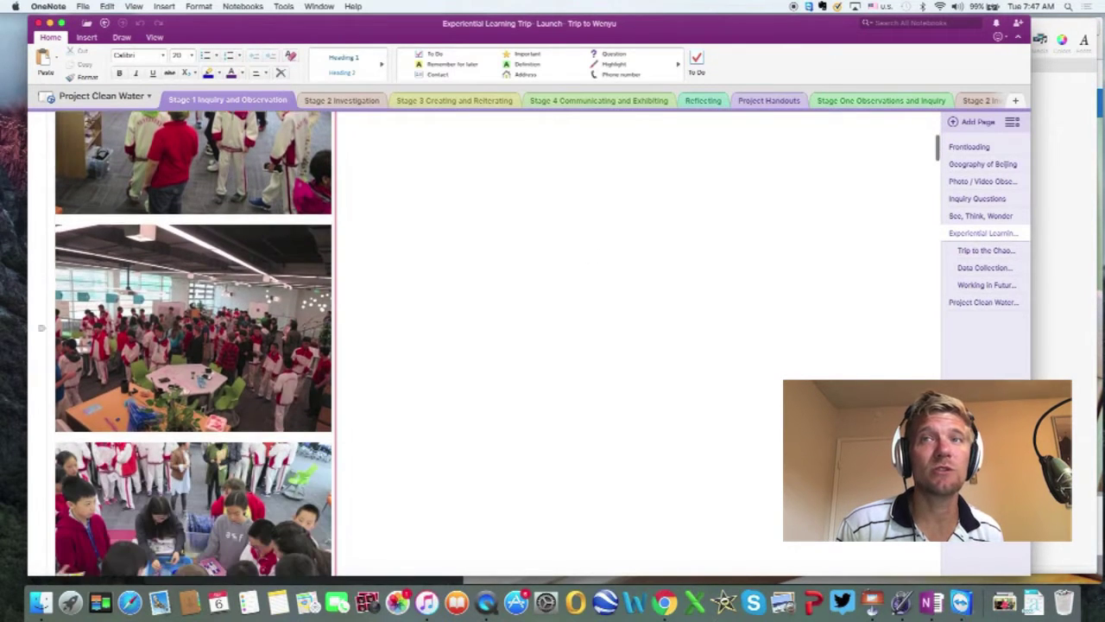
scroll(885, 287, "down", 1)
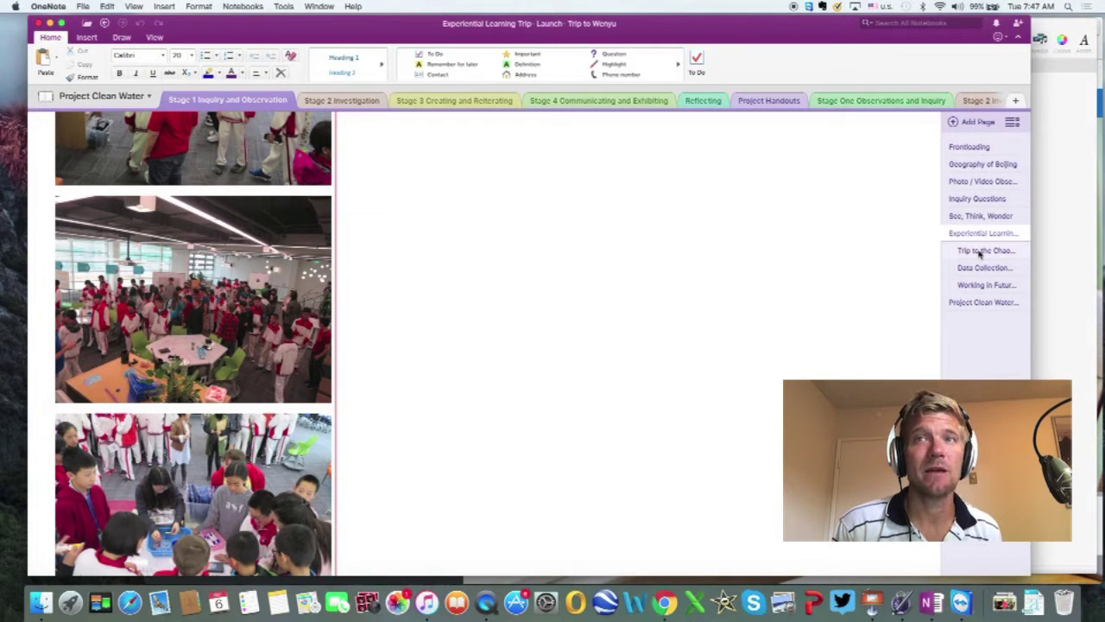
Step: Check the ChaoBai River, Wenyu River and Futures Academy pages, return to Frontloading, then minimise OneNote
left_click(979, 251)
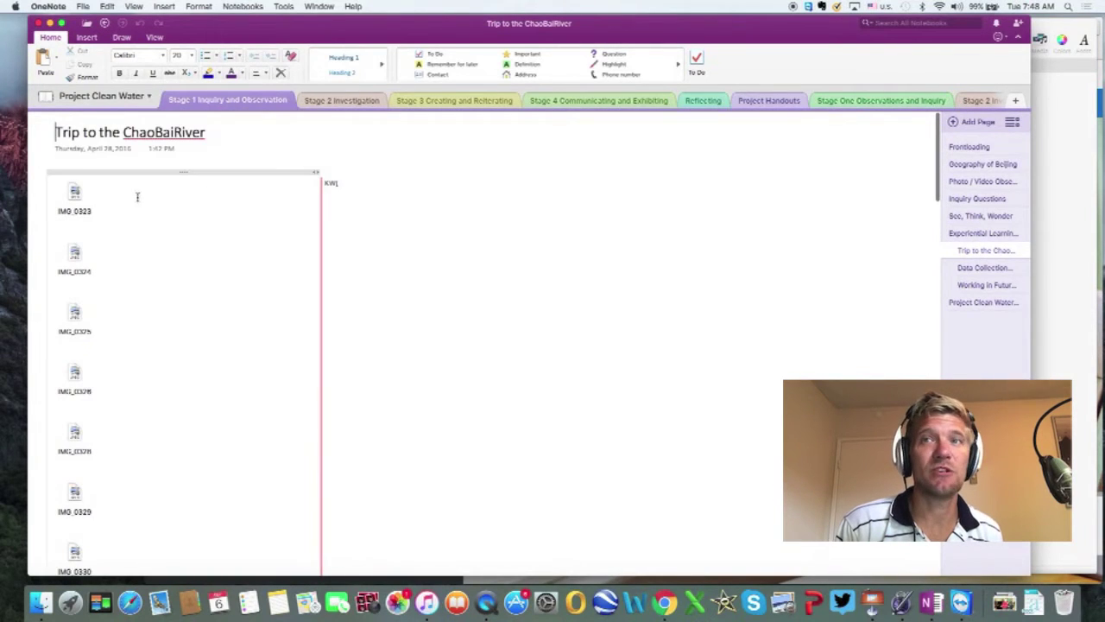
left_click(974, 267)
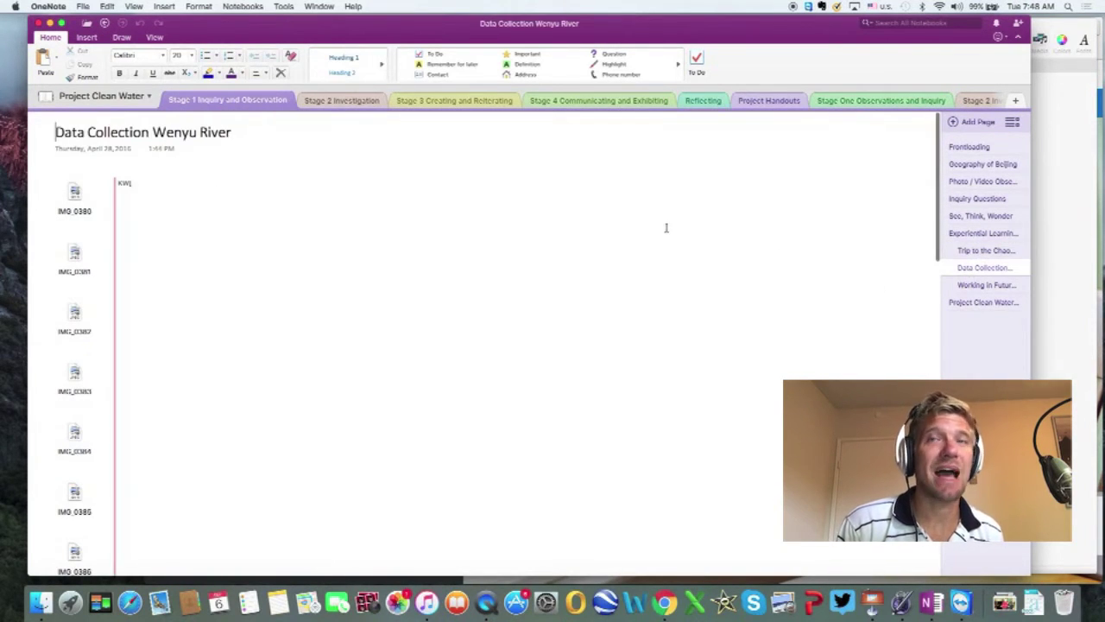
scroll(886, 242, "down", 3)
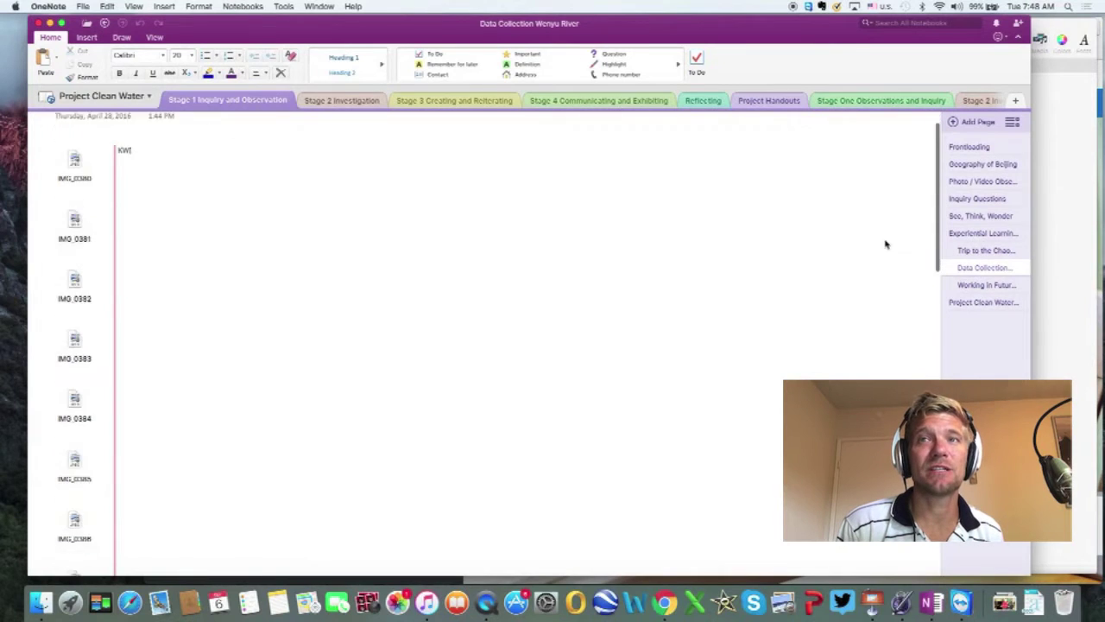
left_click(971, 287)
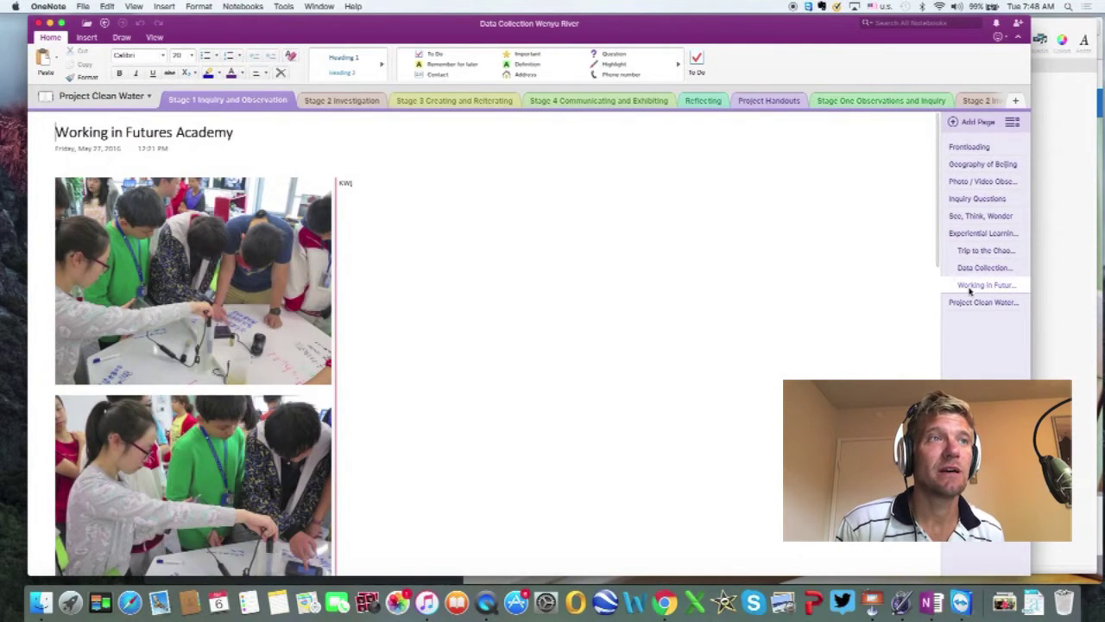
left_click(982, 147)
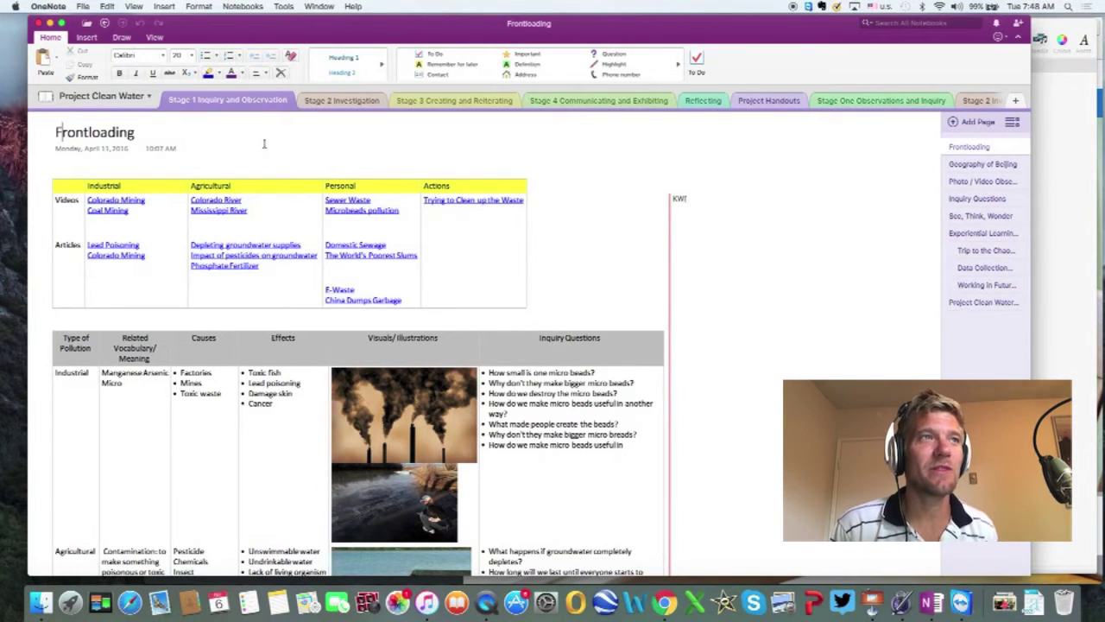
left_click(50, 26)
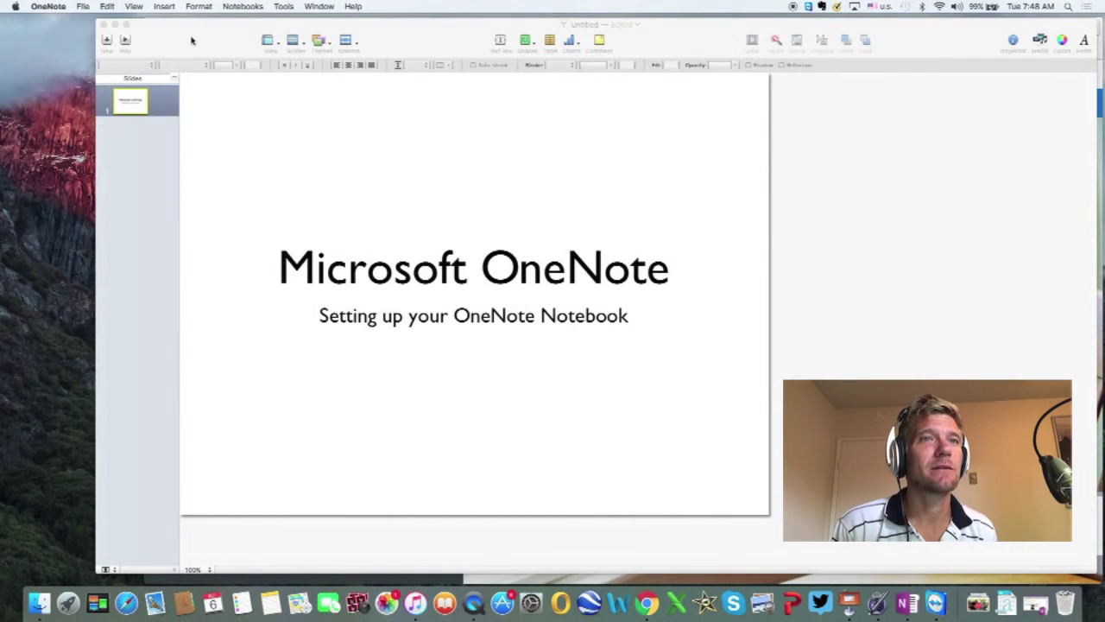
Step: Move Keynote aside, bring the Chrome OneDrive home page forward, and open its sign-in form
left_click_drag(192, 40, 164, 40)
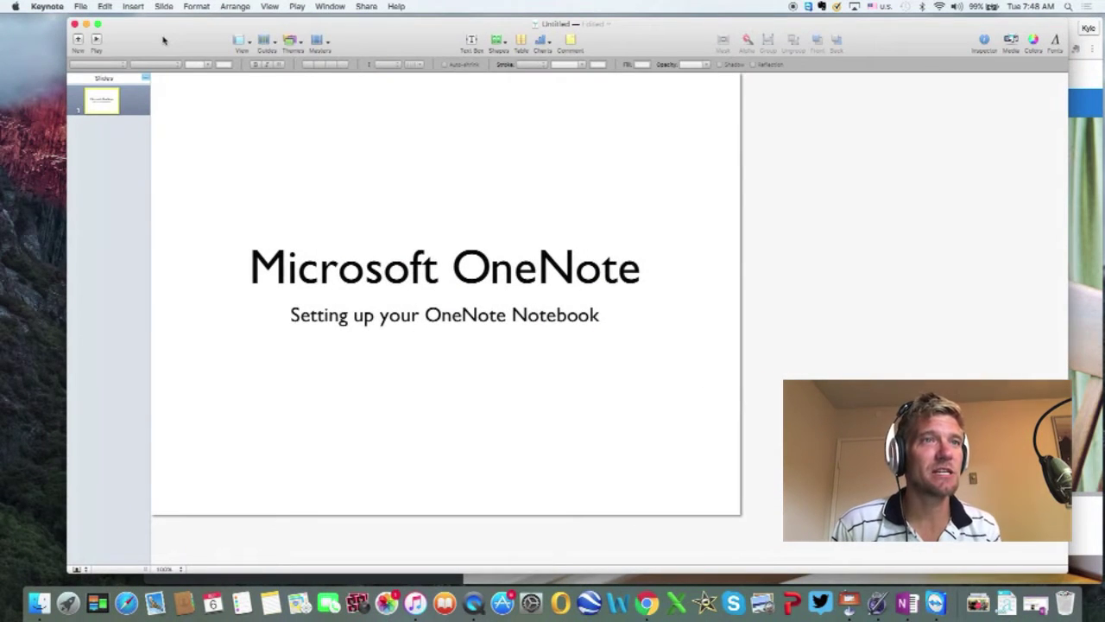
left_click_drag(412, 50, 395, 121)
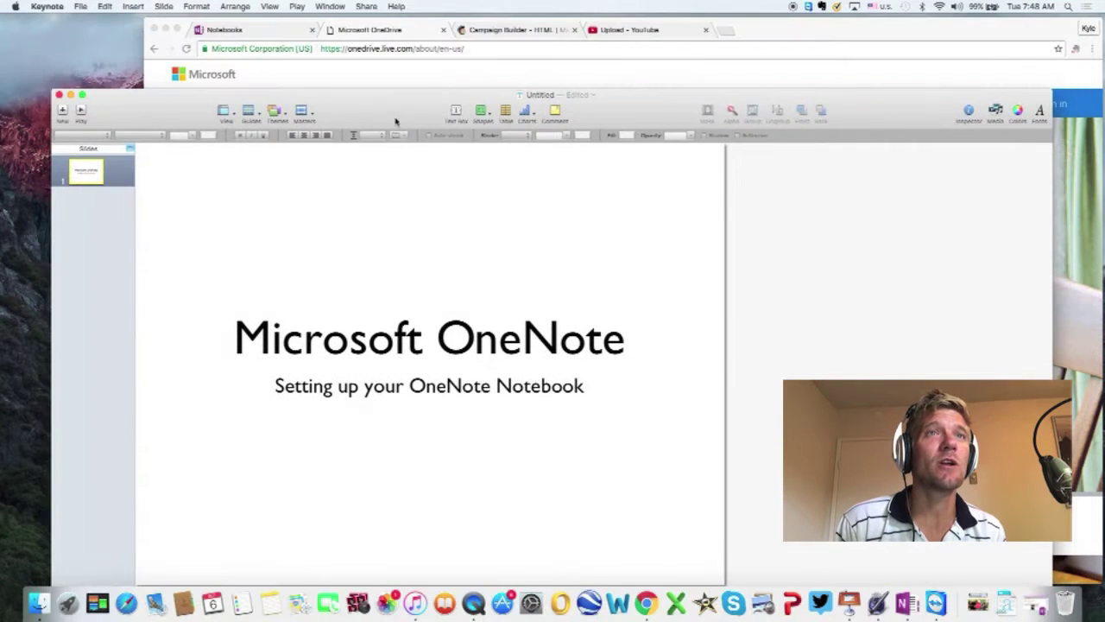
left_click(800, 35)
left_click_drag(799, 35, 721, 48)
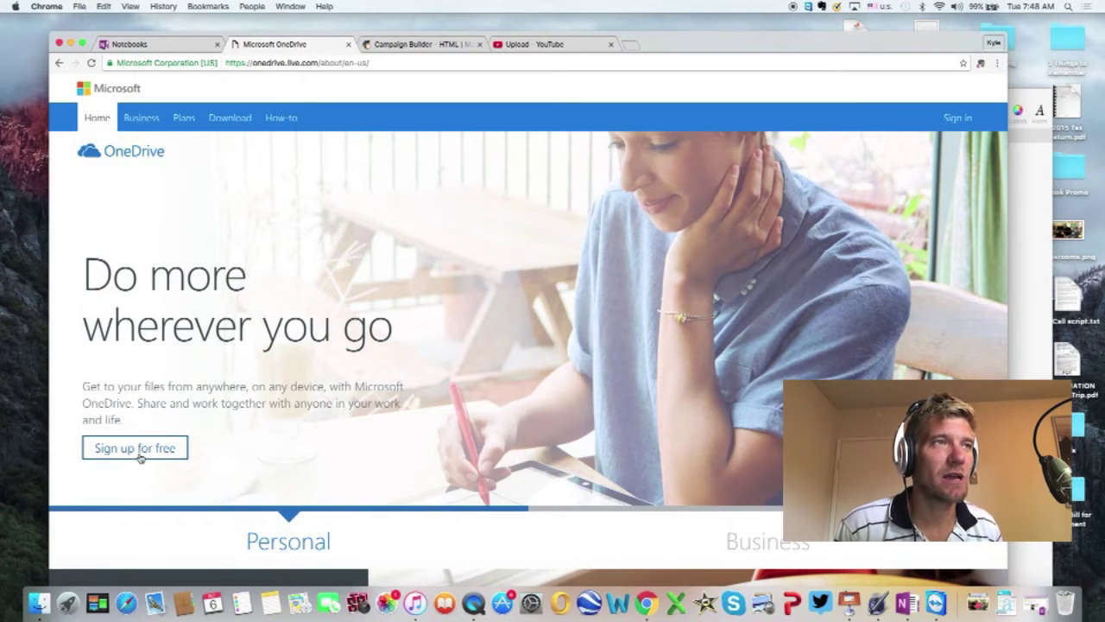
left_click(955, 119)
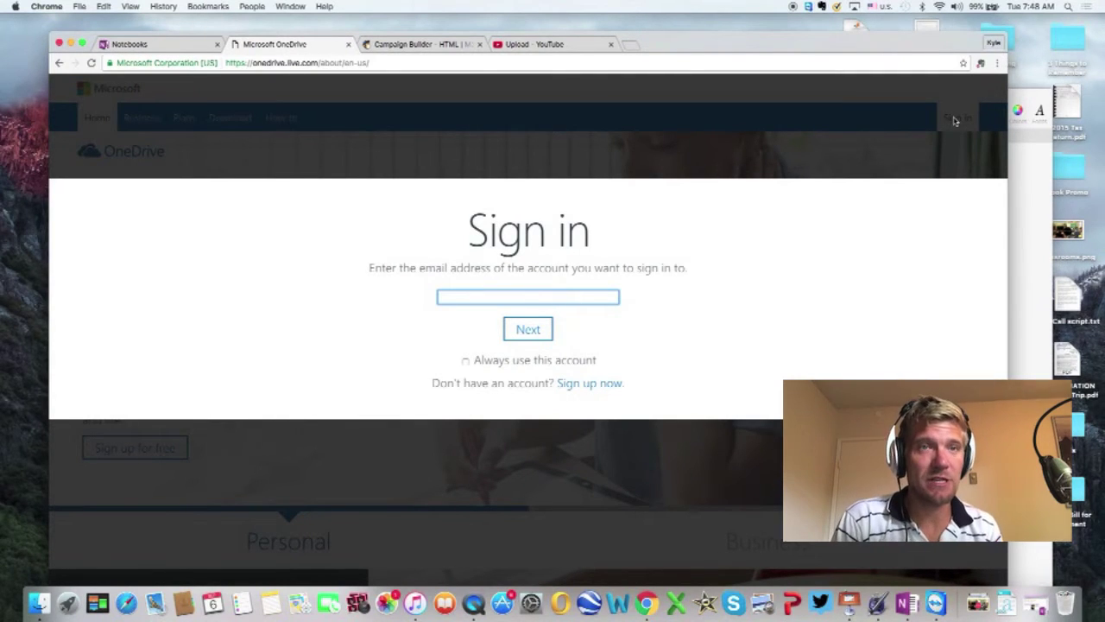
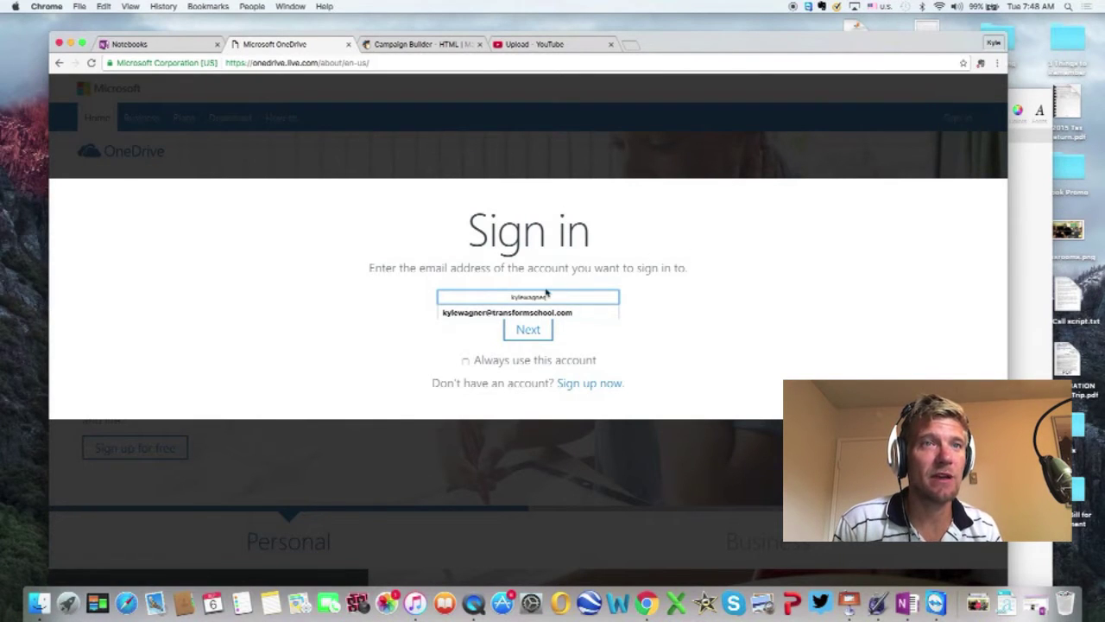
Step: Sign in to OneDrive with the saved account e-mail and the account password
left_click(537, 314)
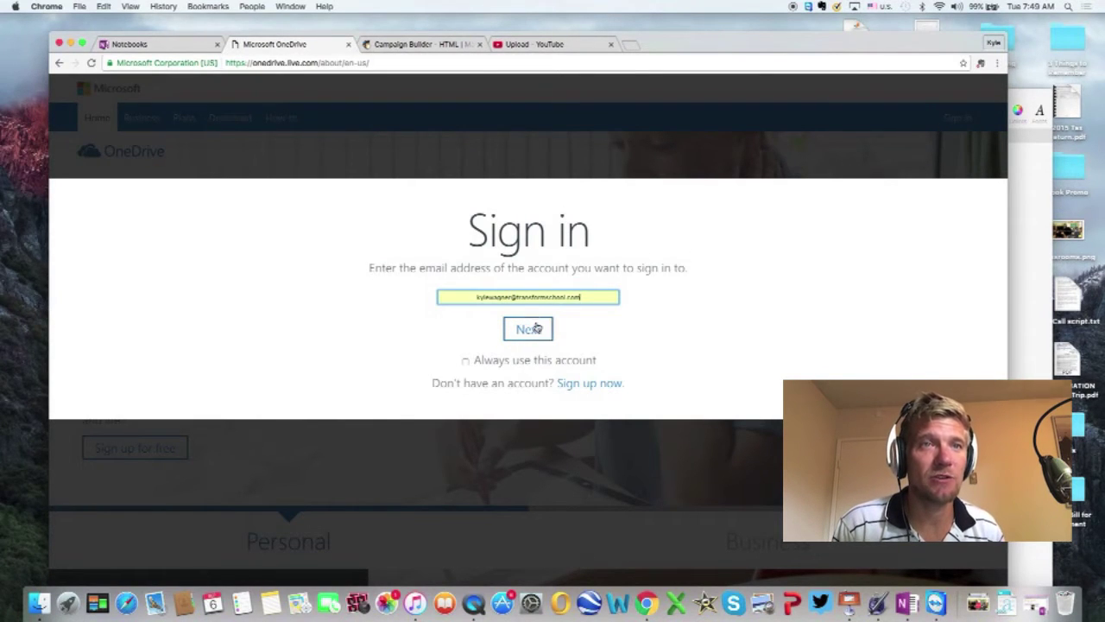
left_click(535, 333)
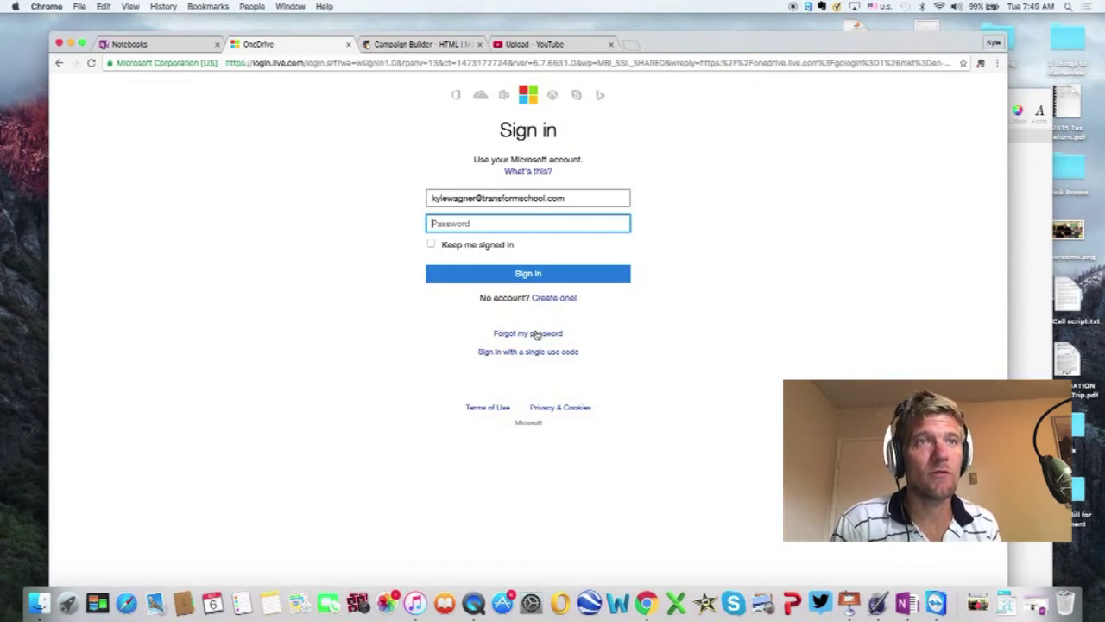
type("*")
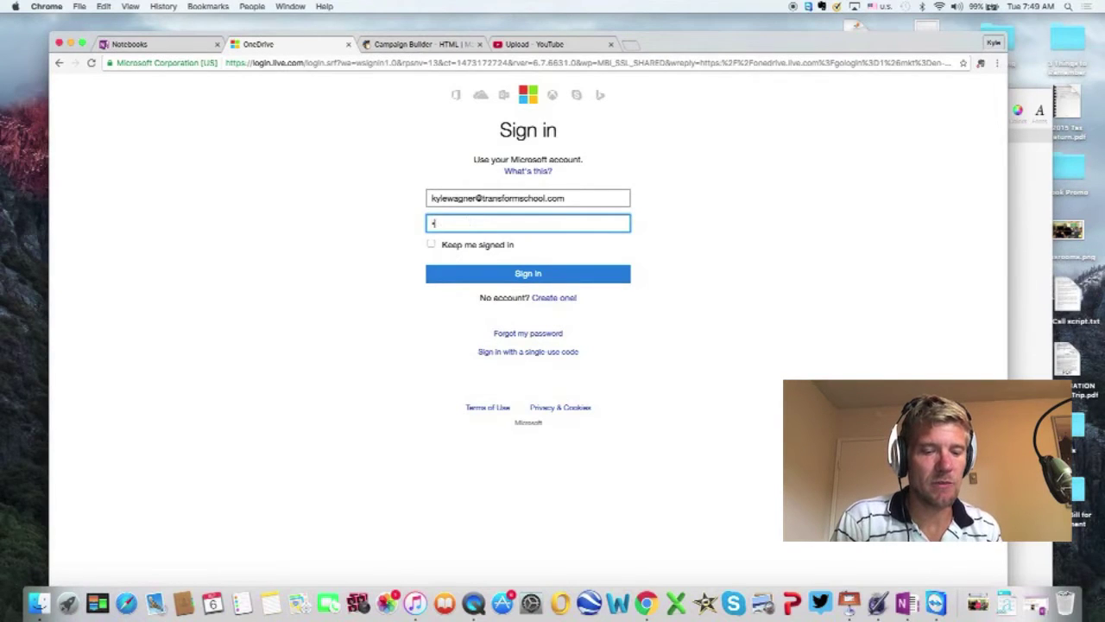
type("*************")
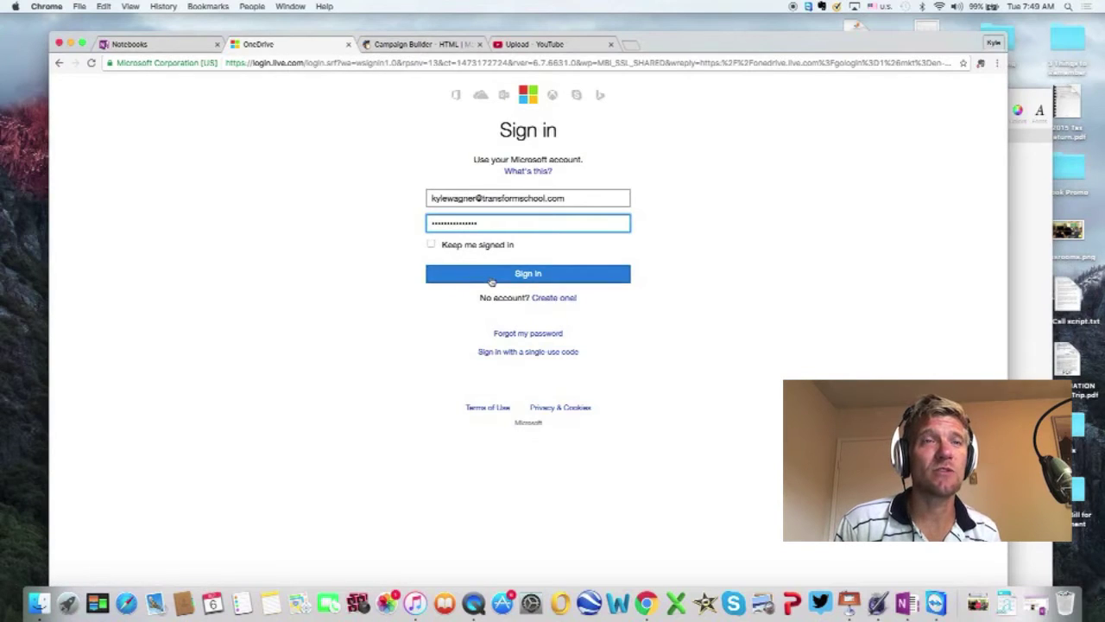
left_click(491, 281)
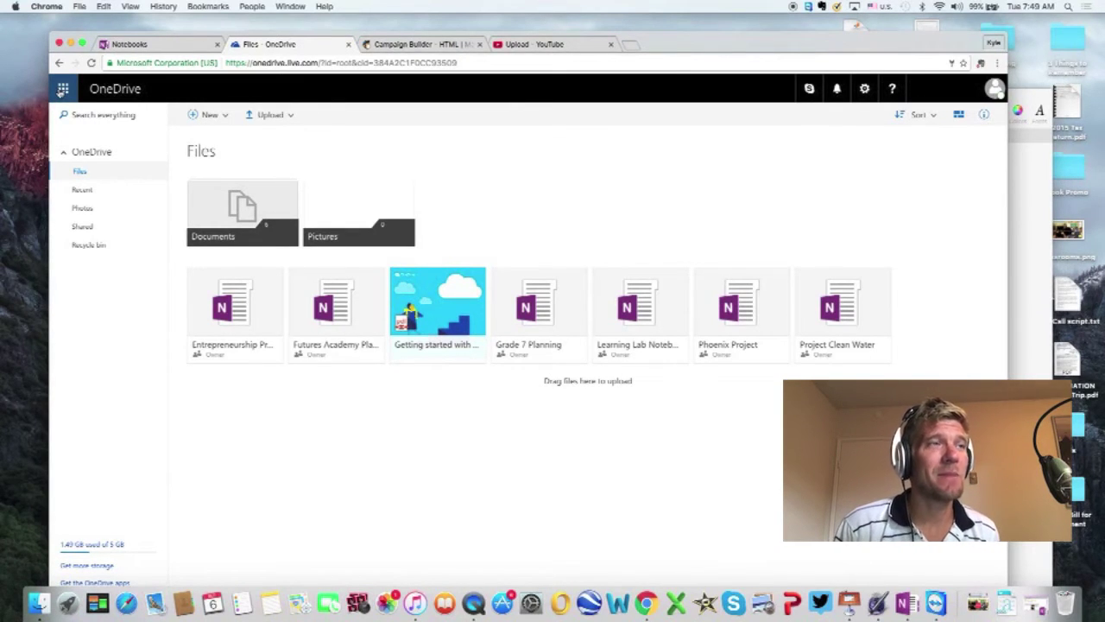
Step: Launch OneNote Online from the app launcher and start a new notebook
left_click(62, 89)
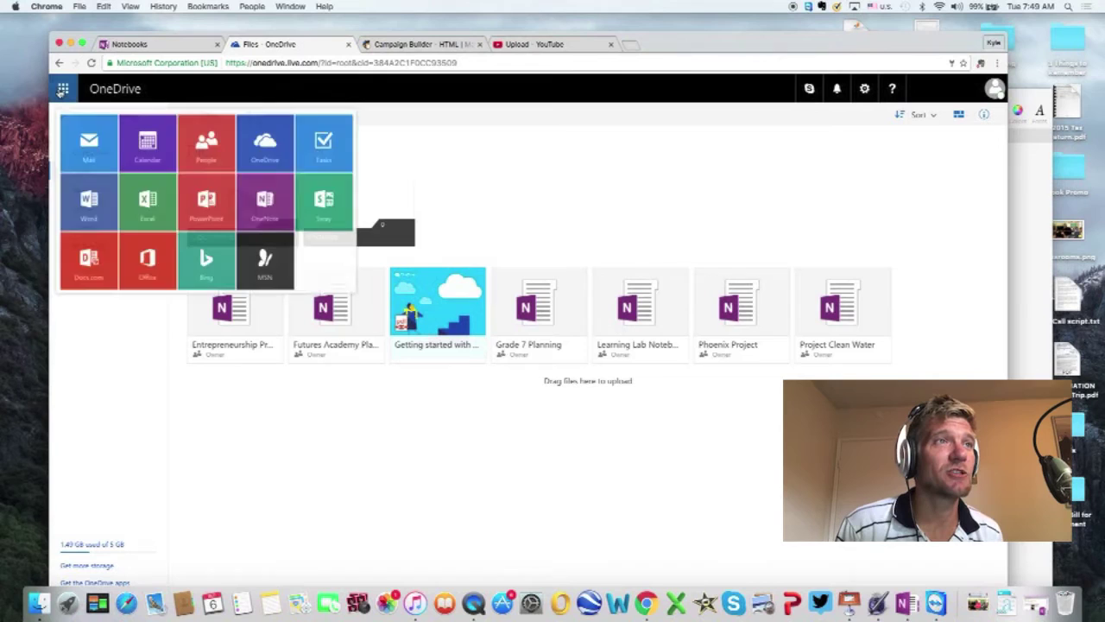
left_click(261, 209)
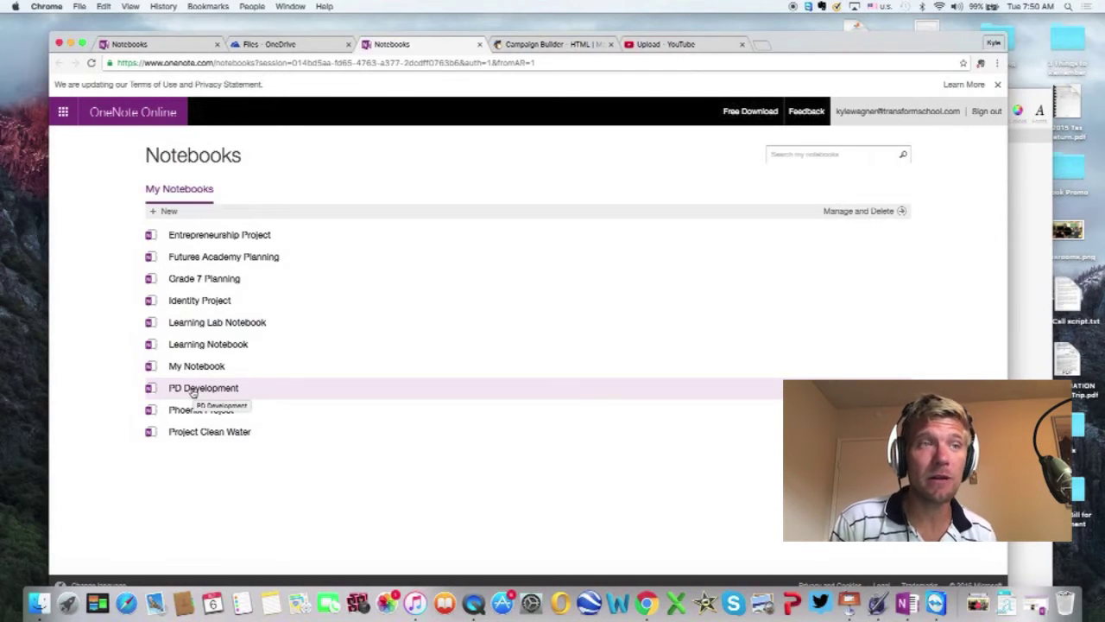
left_click(167, 211)
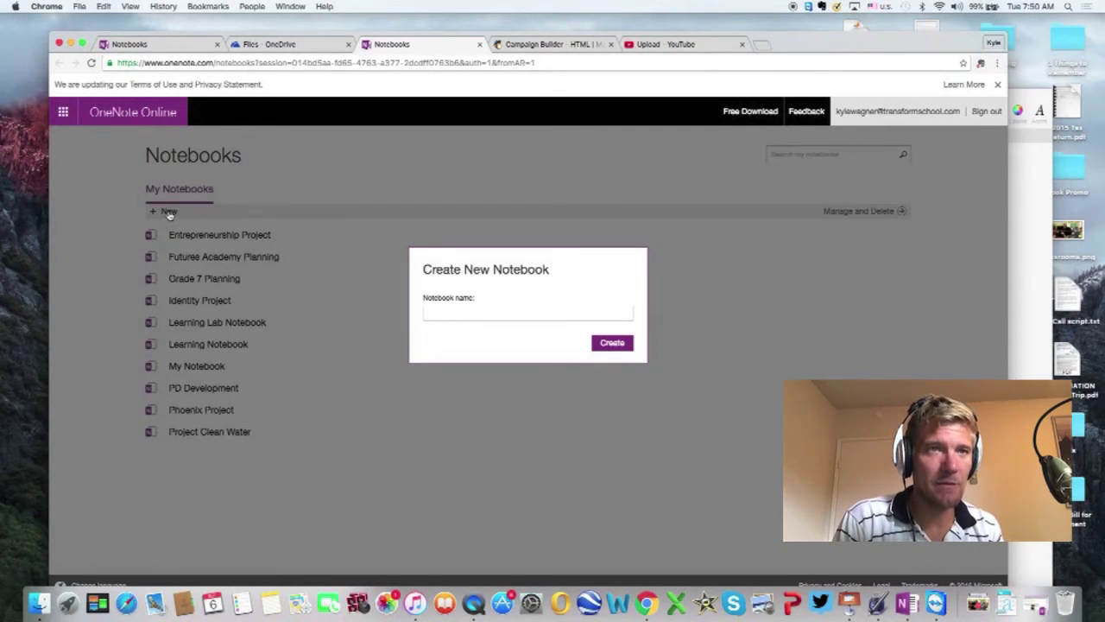
Step: Name the new notebook 'Identity Project Notebook' and create it
type("Identity ")
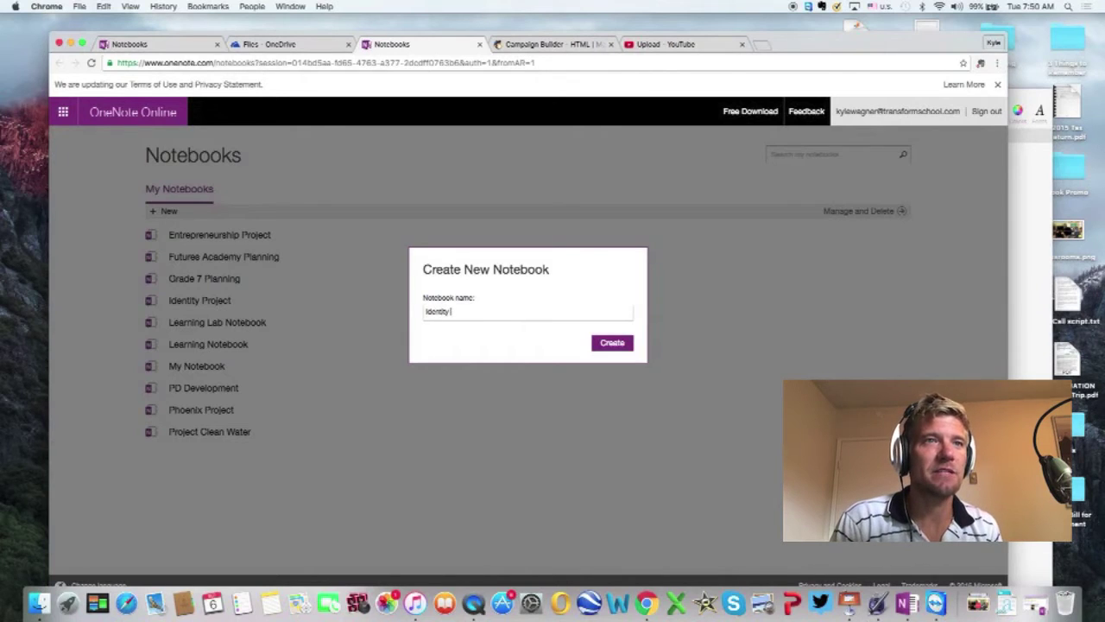
type("Project Notebook")
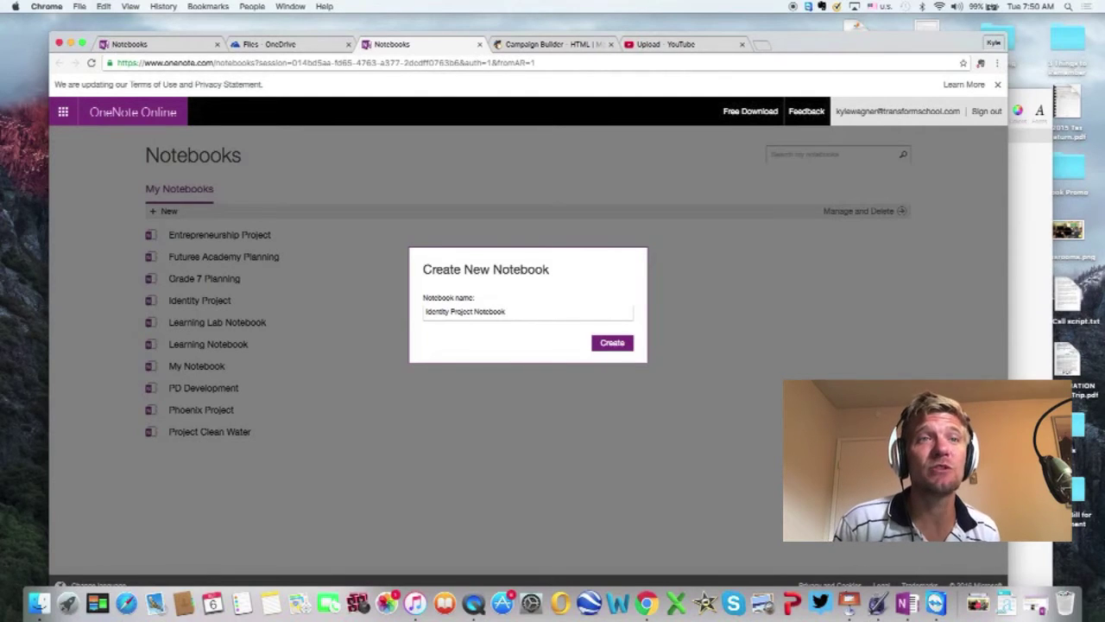
left_click(611, 344)
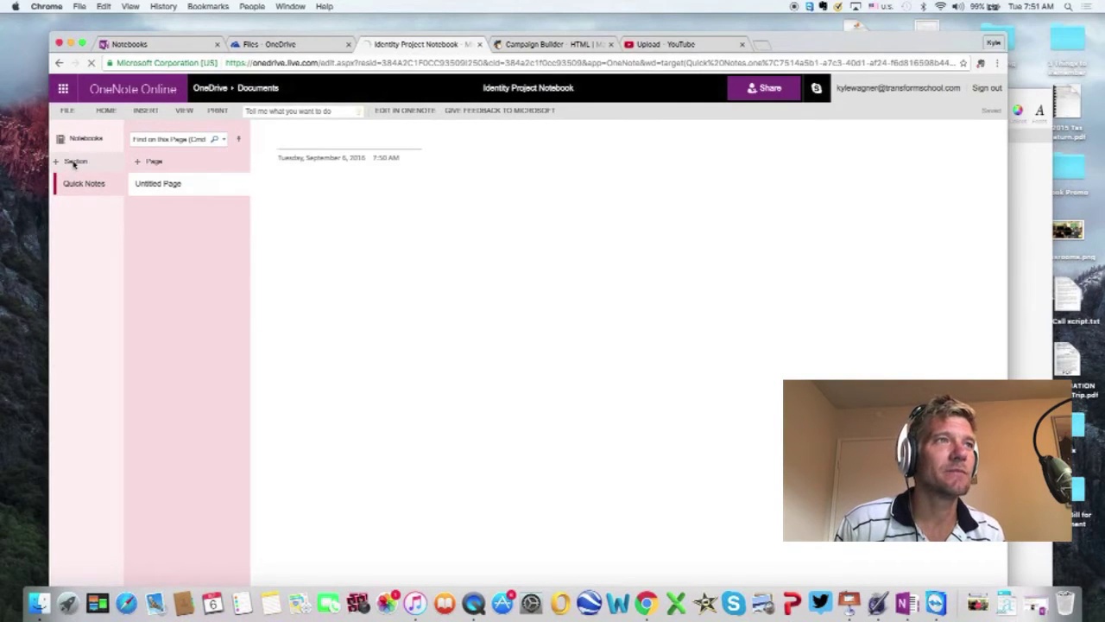
Step: Add the Assignments and Notes sections to the notebook
left_click(74, 162)
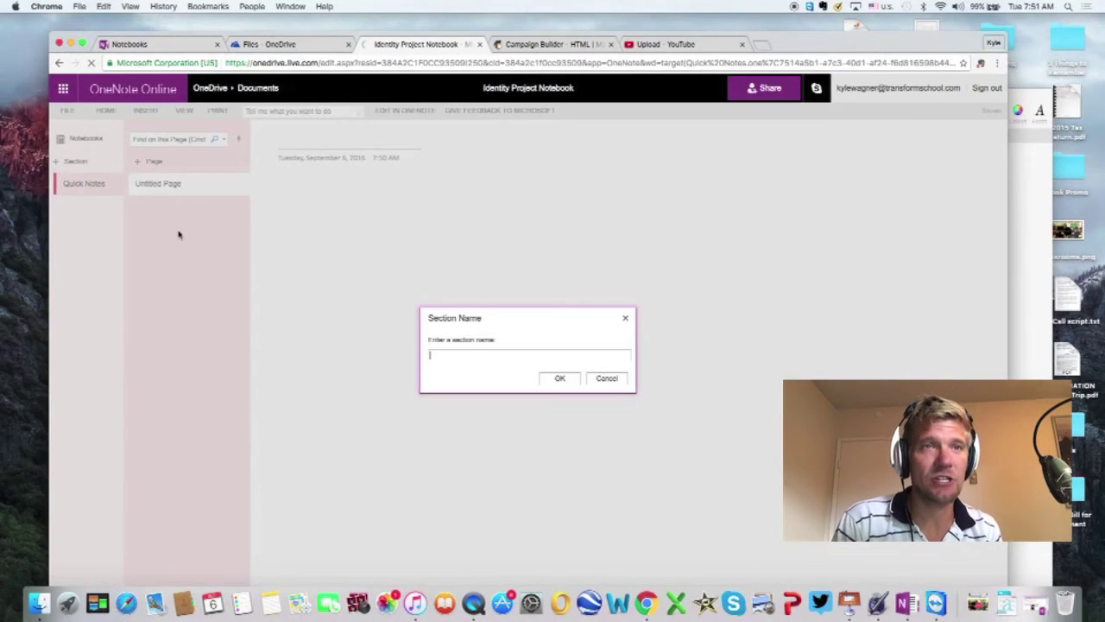
type("Assignments")
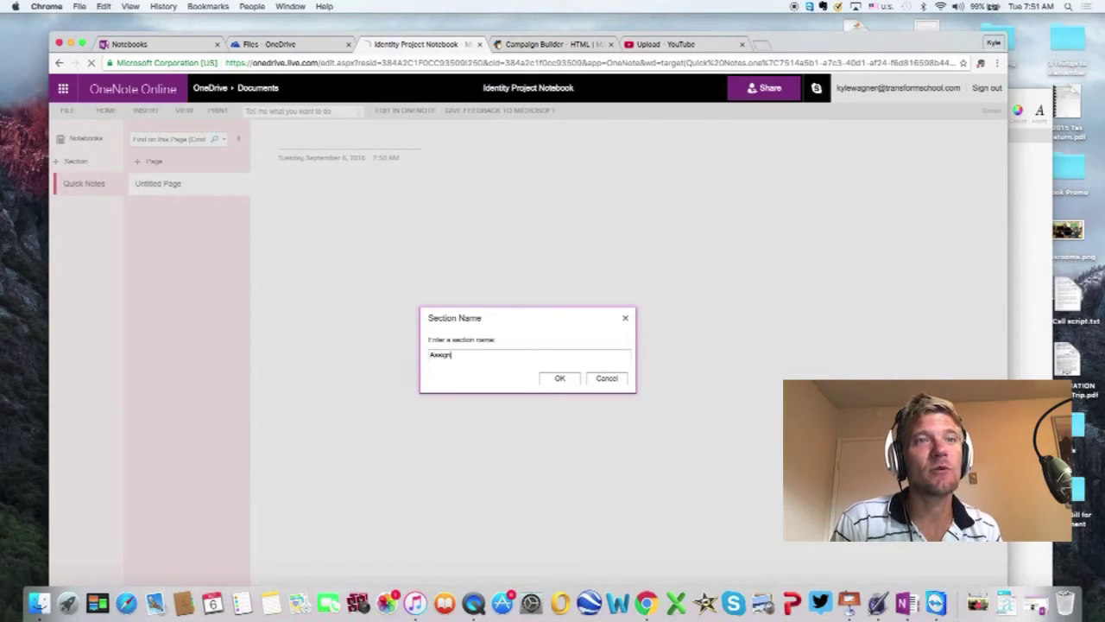
left_click(574, 377)
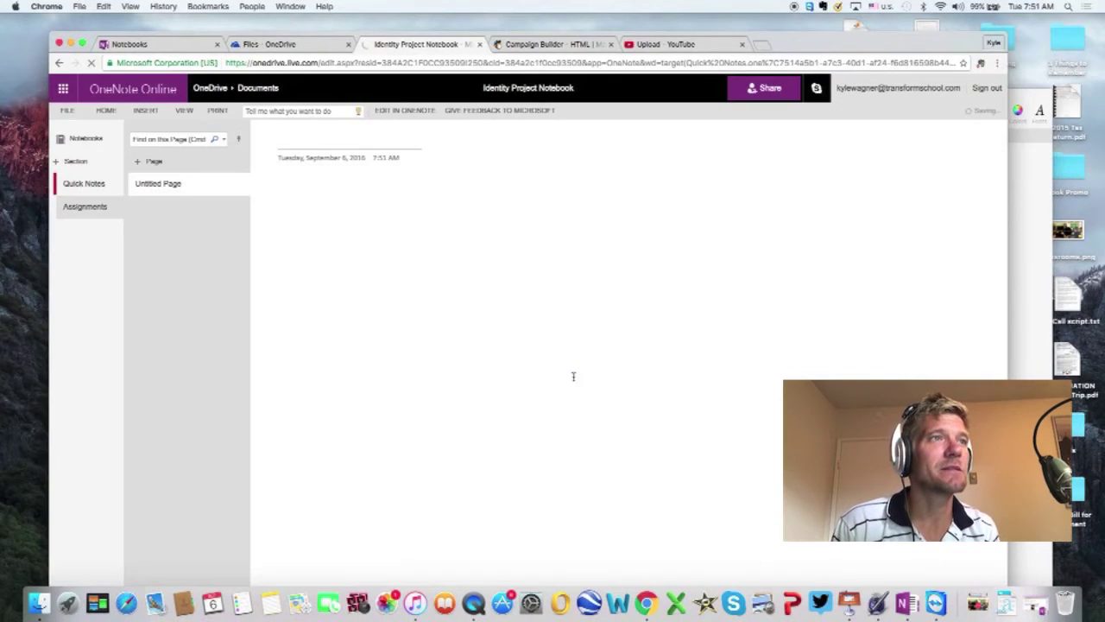
left_click(75, 162)
type("Notes")
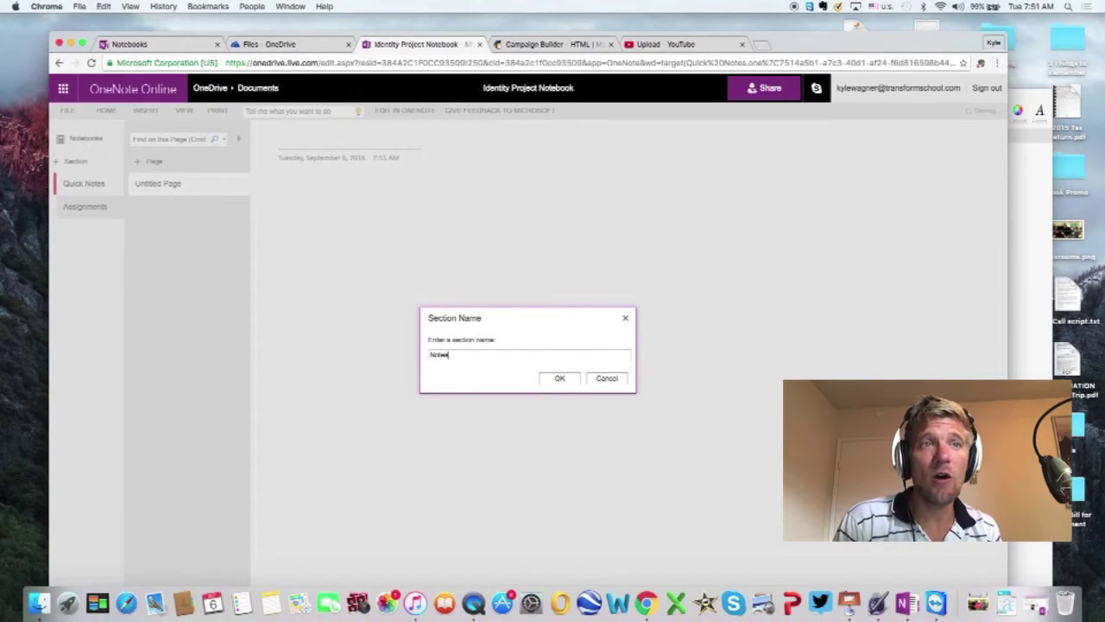
left_click(562, 377)
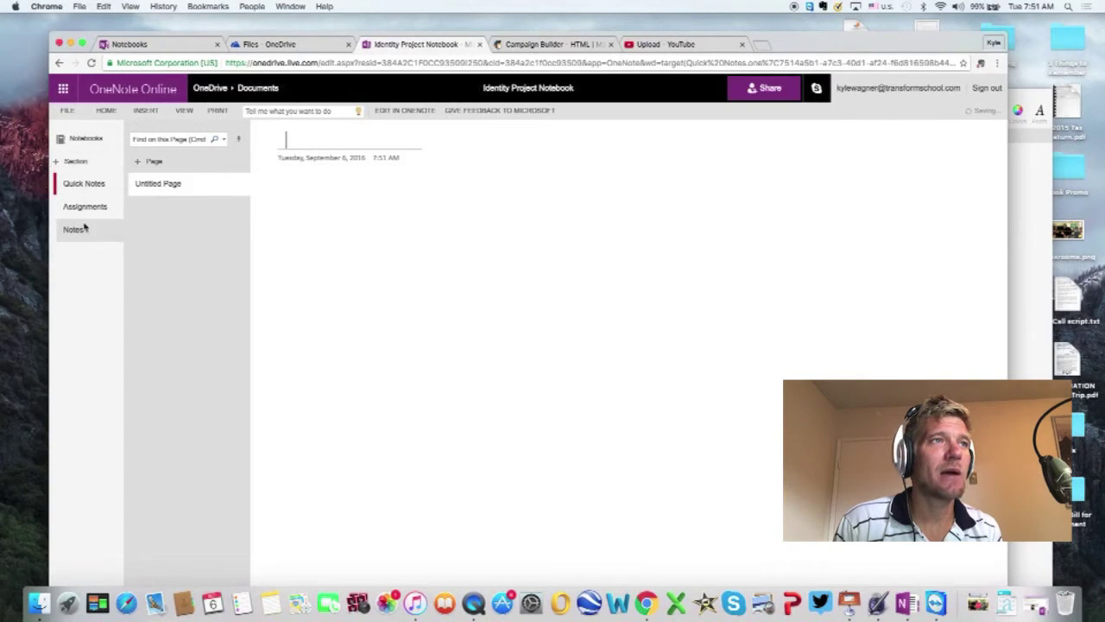
Step: Add the Quizzes and Frontloading sections
left_click(76, 160)
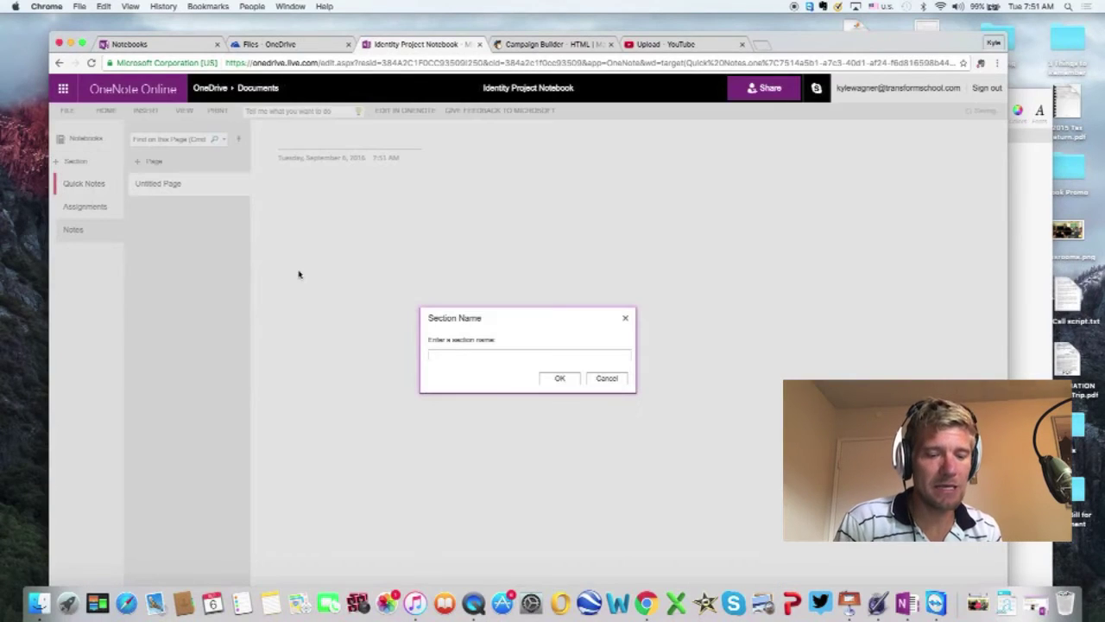
type("Quizzes")
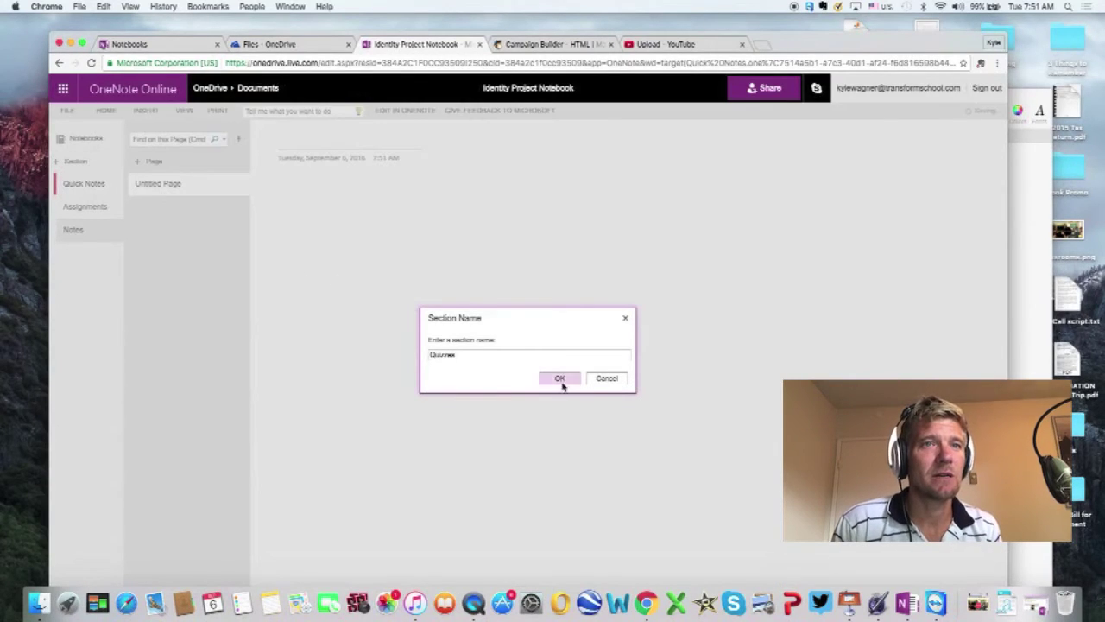
left_click(559, 378)
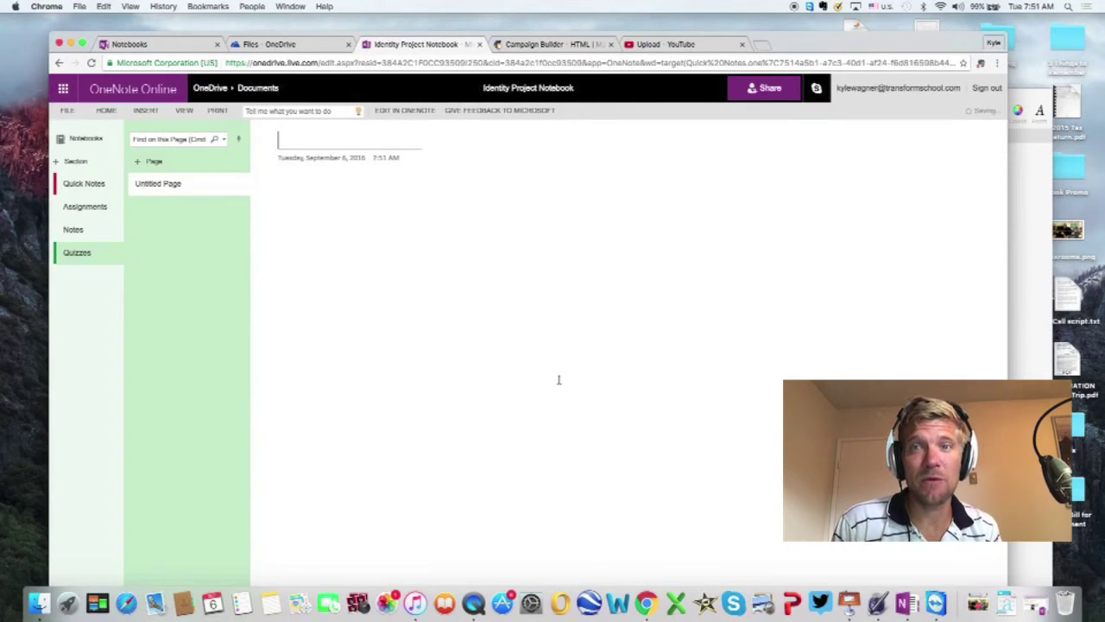
left_click(73, 162)
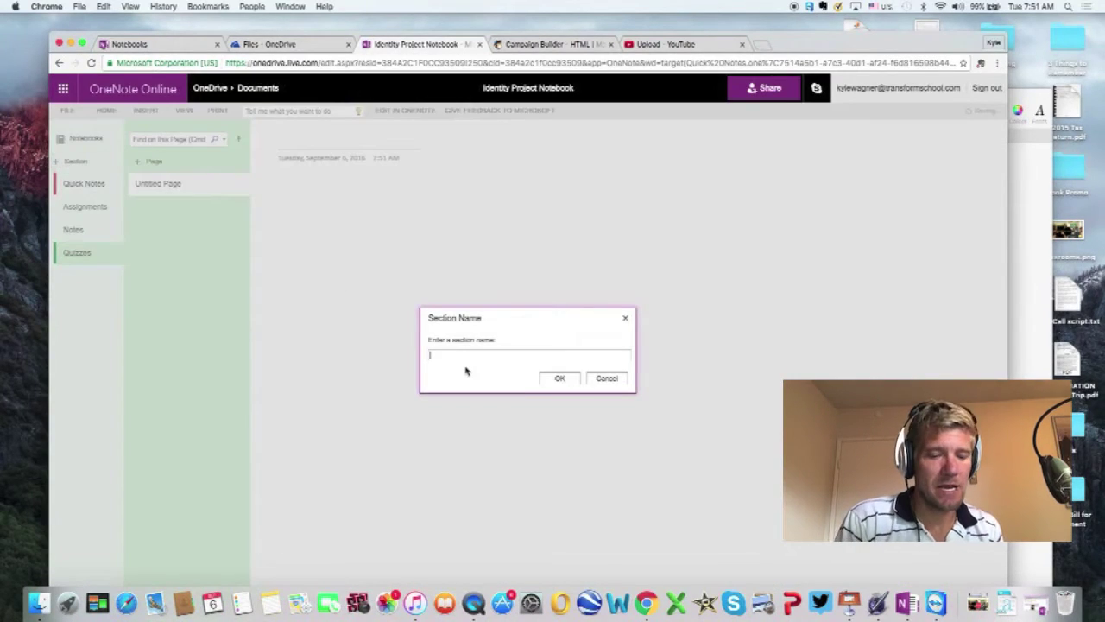
type("Tr")
type("ontloading")
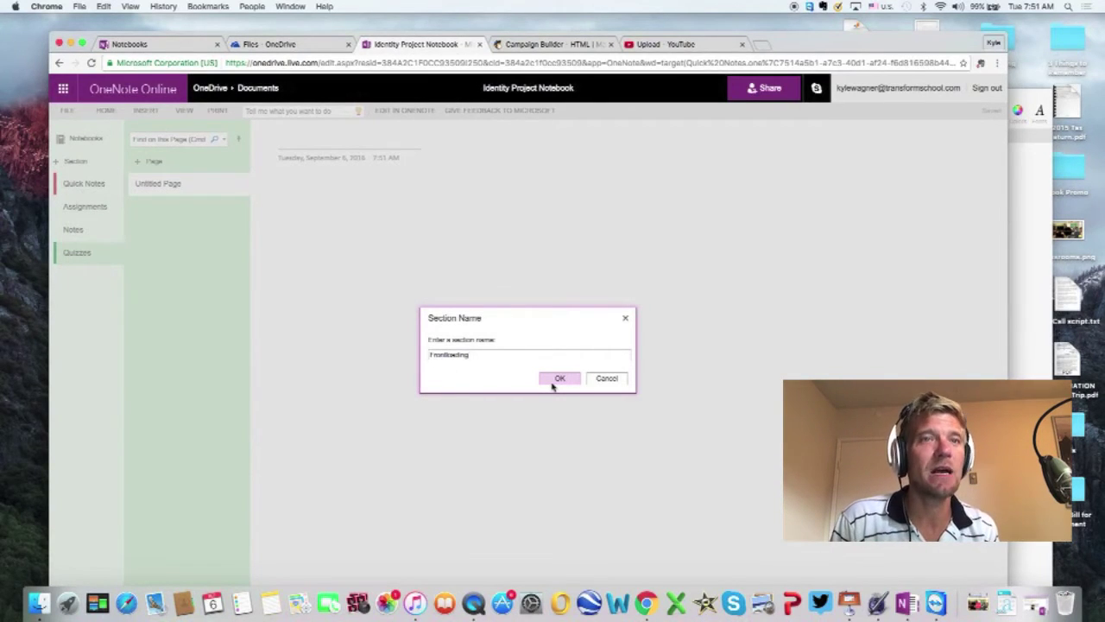
left_click(558, 380)
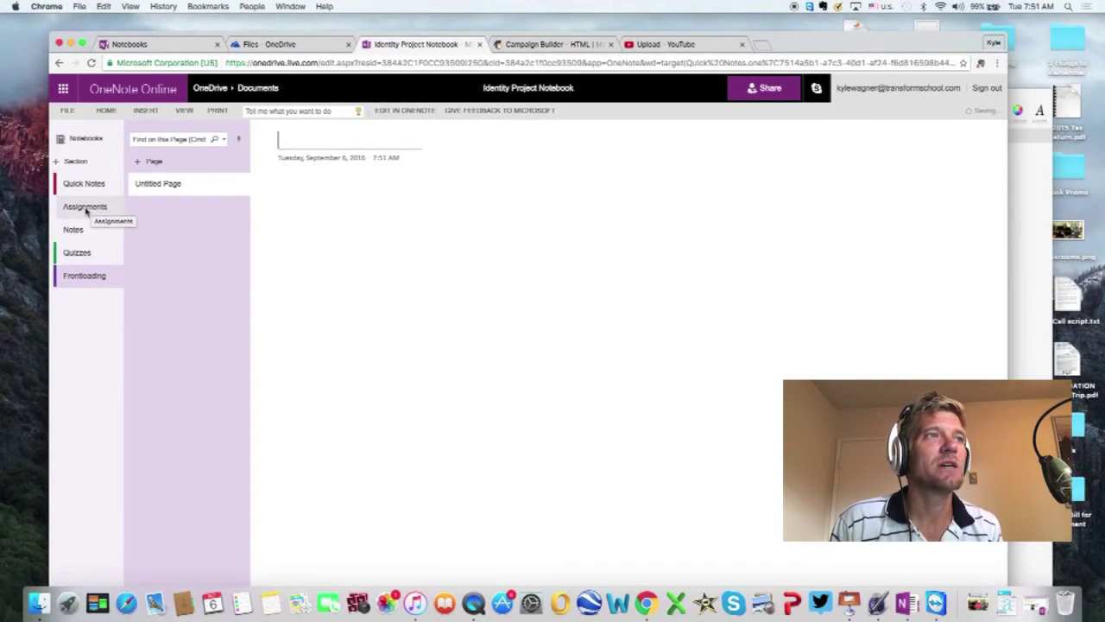
left_click(85, 210)
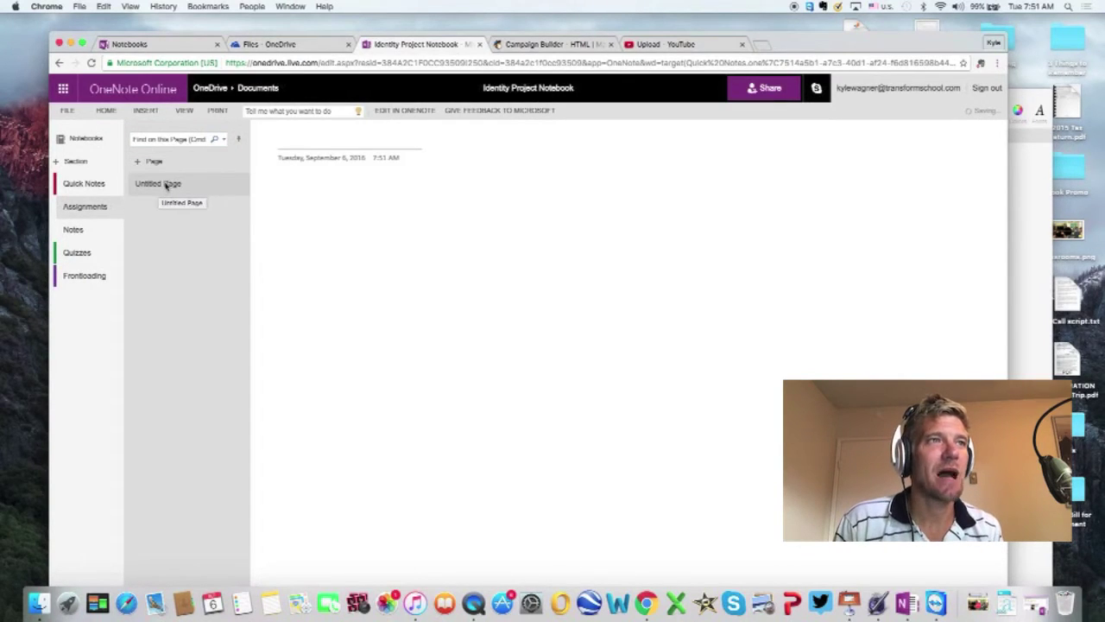
Step: Create an Assignments page titled 'Week One' and title the second page 'Week Two'
left_click(224, 167)
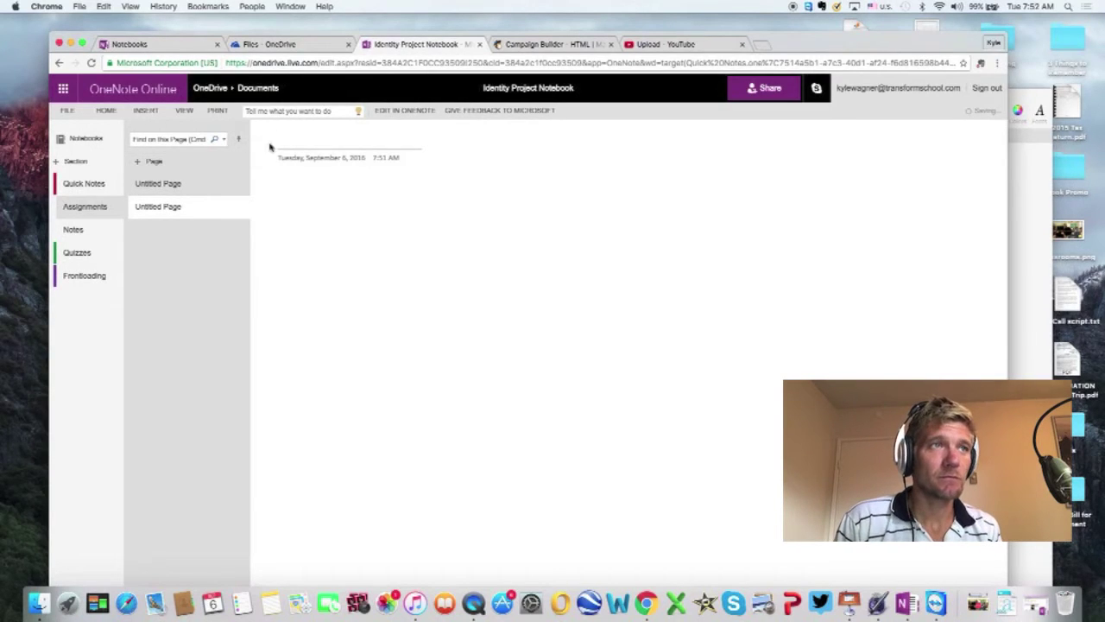
type("Week")
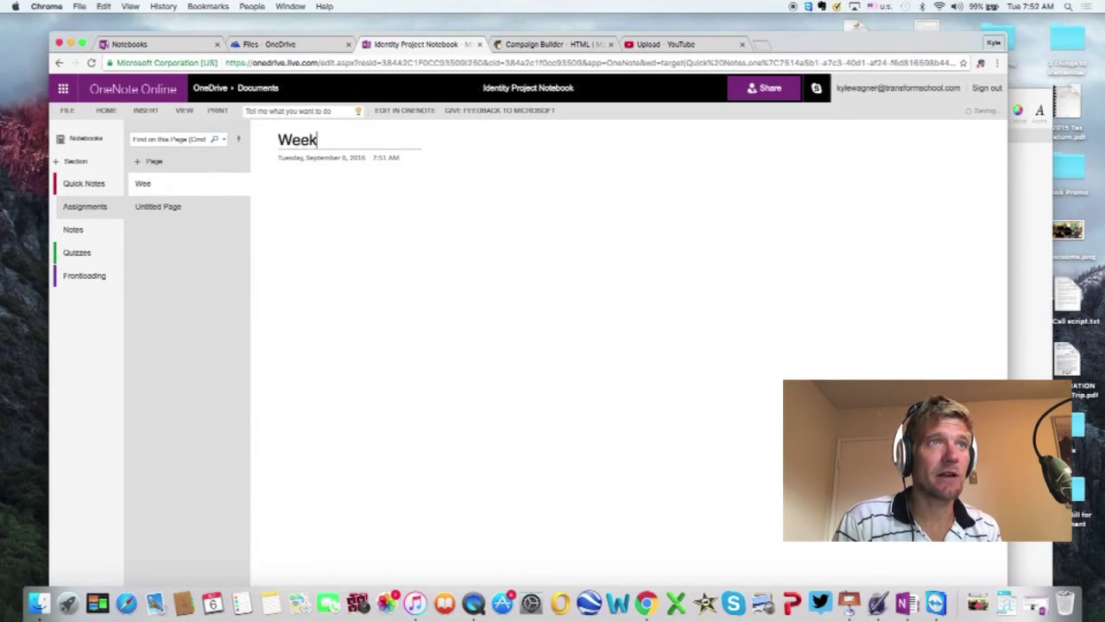
type(" One")
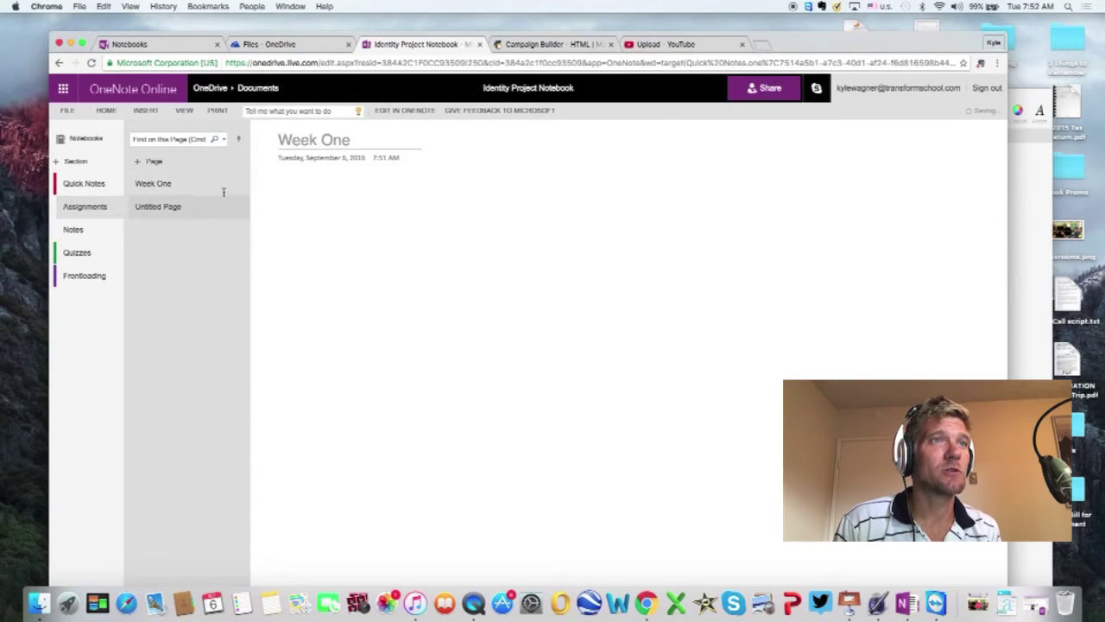
left_click(221, 207)
type("Week Two")
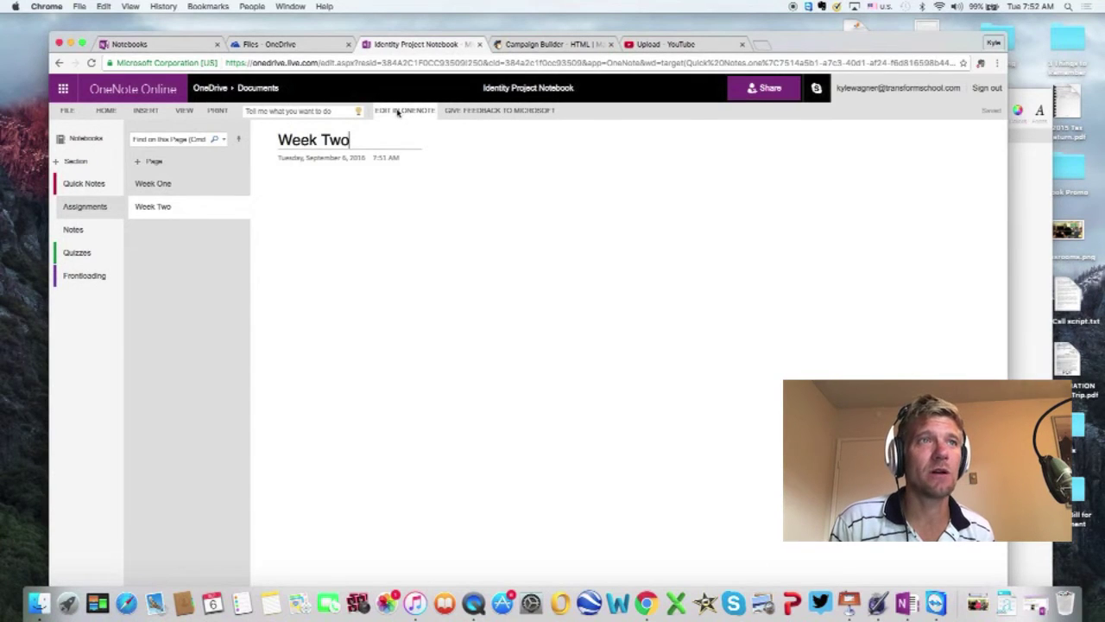
Step: Open the Identity Project Notebook in desktop OneNote from Chrome and select Quick Notes
left_click(398, 112)
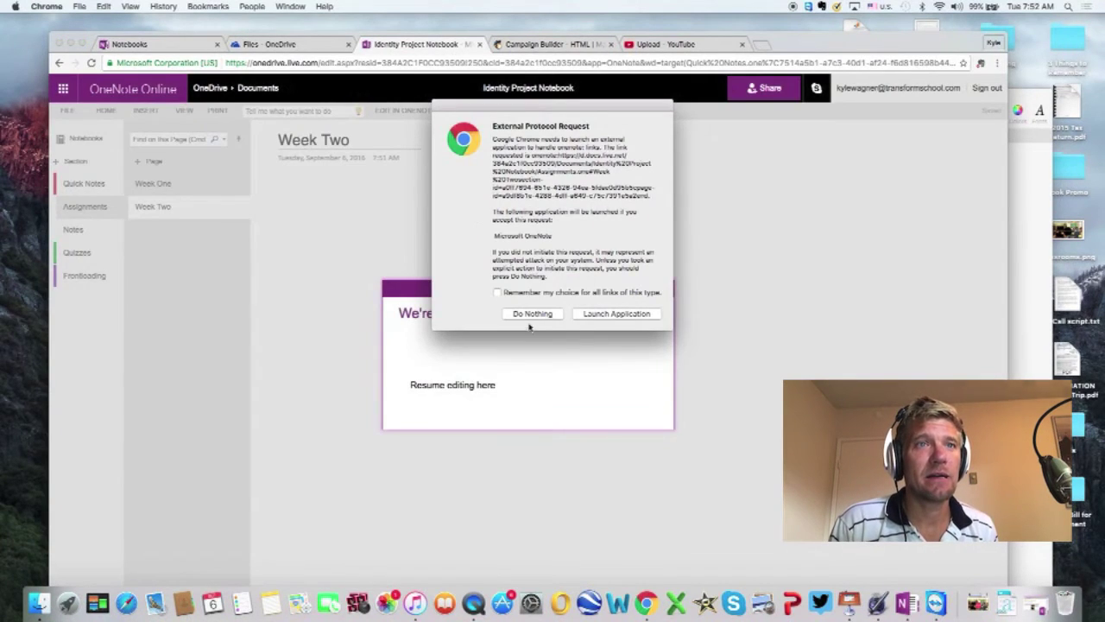
left_click(601, 316)
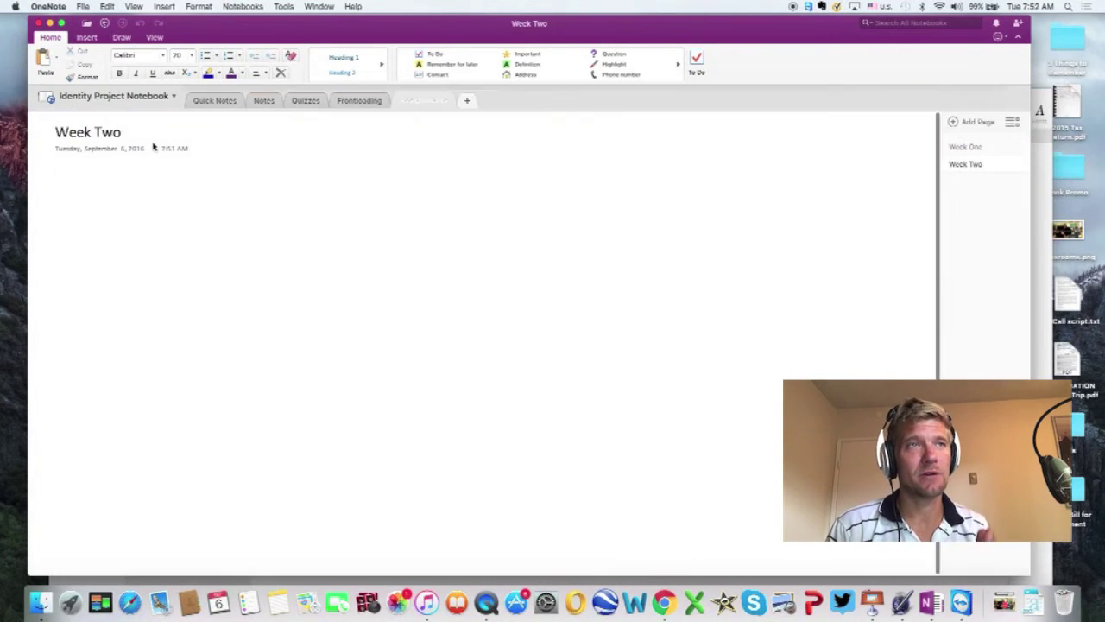
left_click(218, 101)
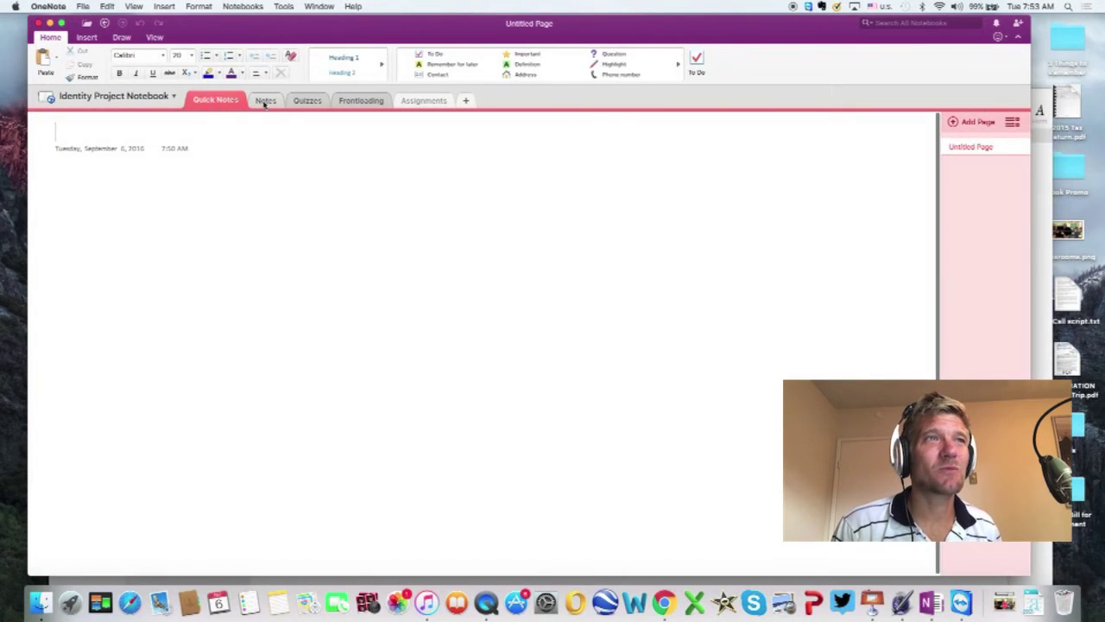
Step: Check the Notes section, return to Quick Notes, and title the page 'Primary and Secondary Sources'
left_click(265, 101)
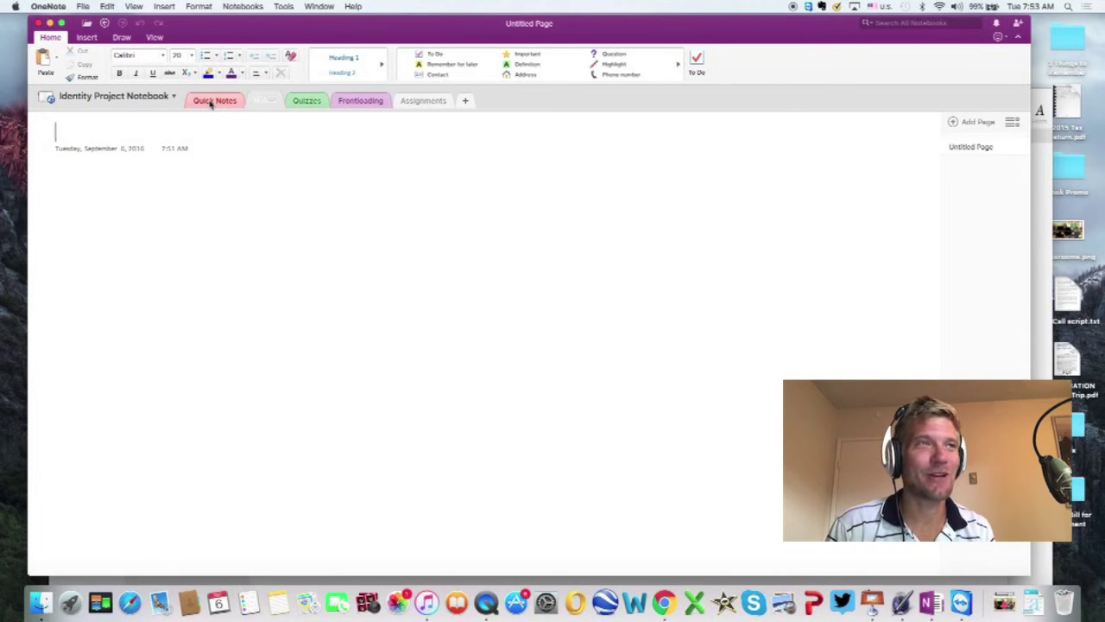
left_click(211, 101)
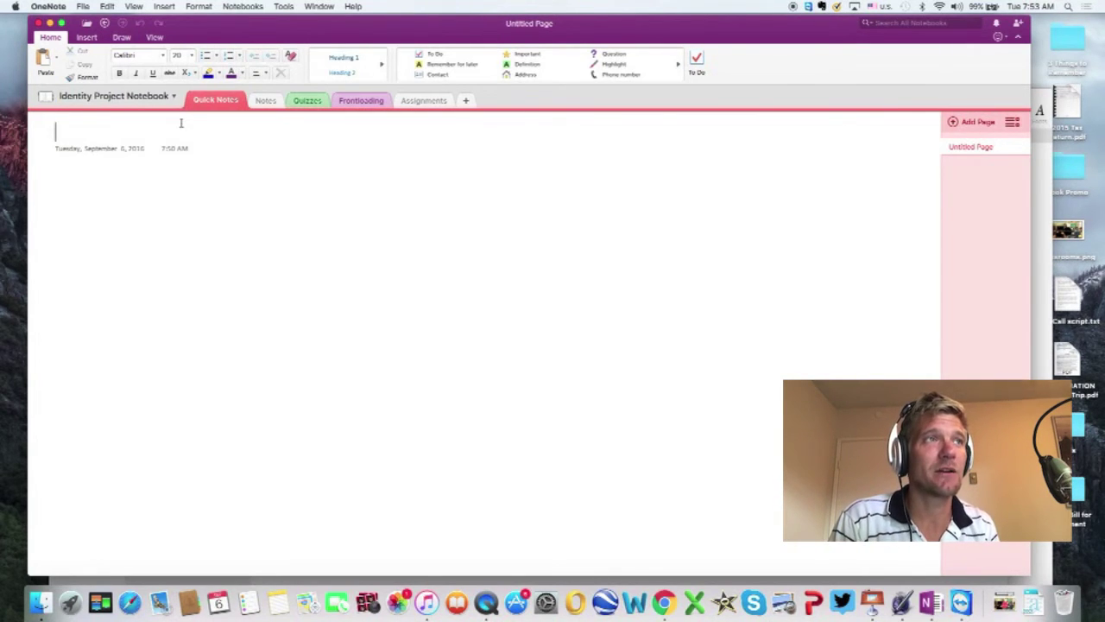
type("Primary and")
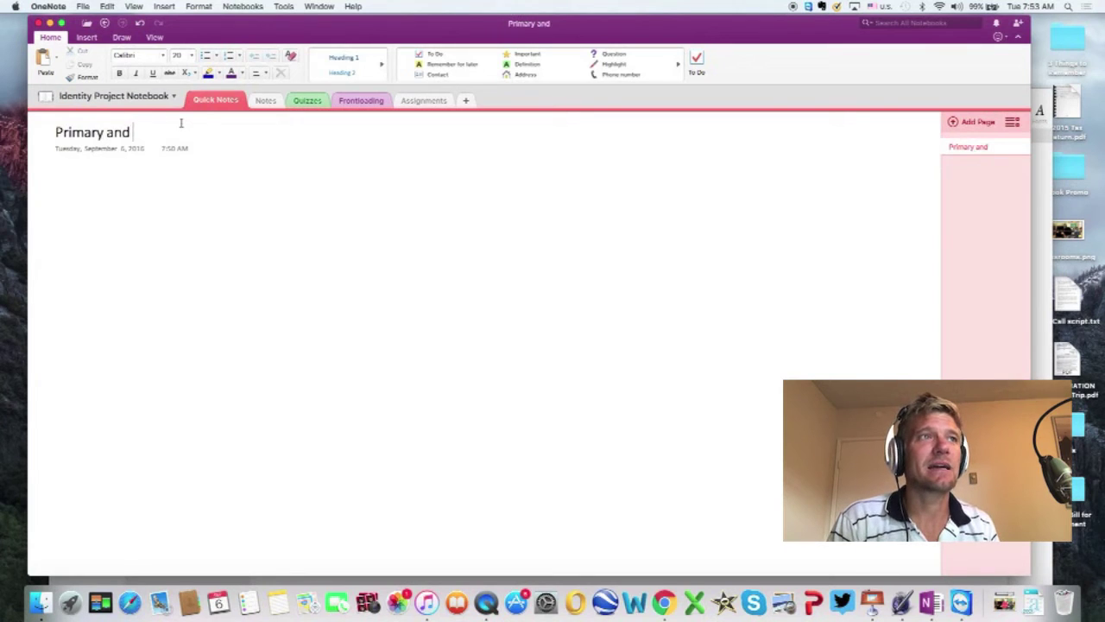
type(" Secondary ")
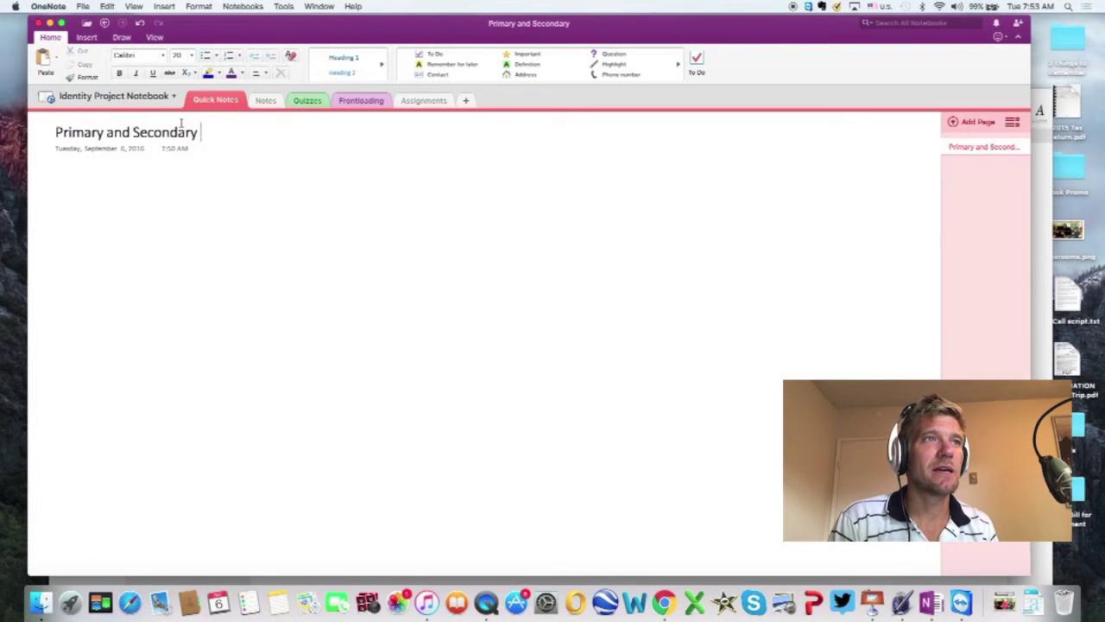
type("Sources")
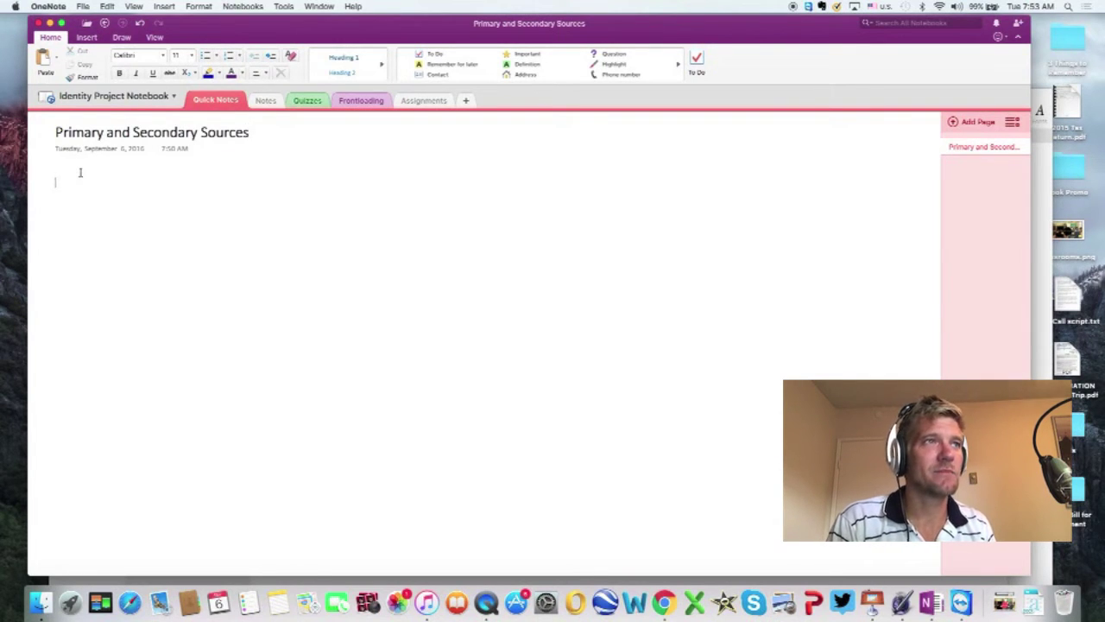
Step: Add a 'Description:' line with placeholder text, then pick a blank spot for a new note
type("Description:")
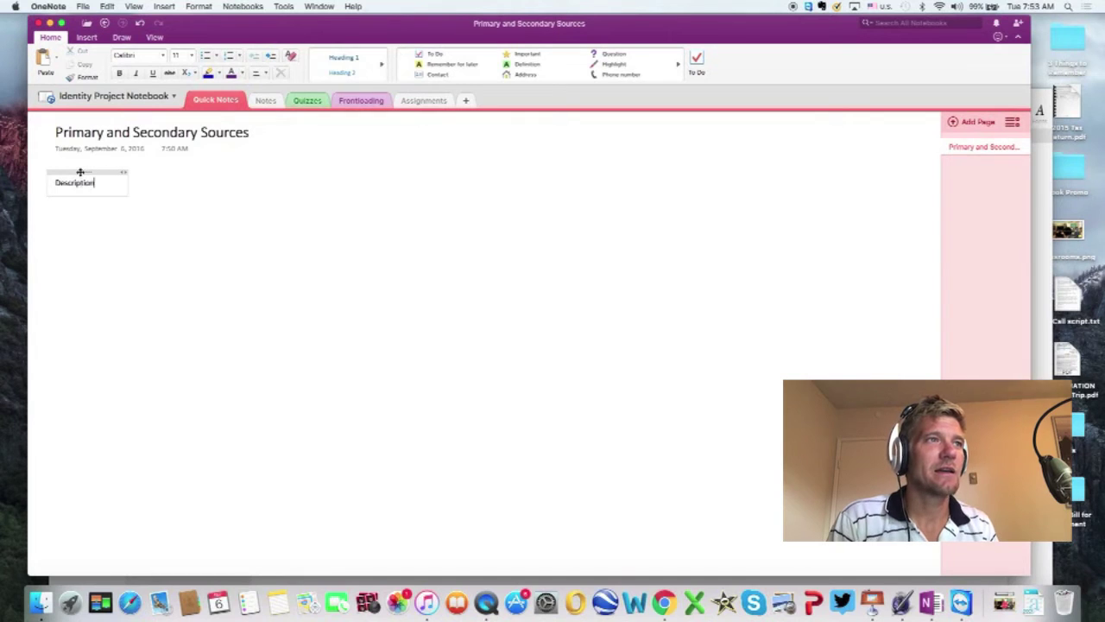
type(" djddd")
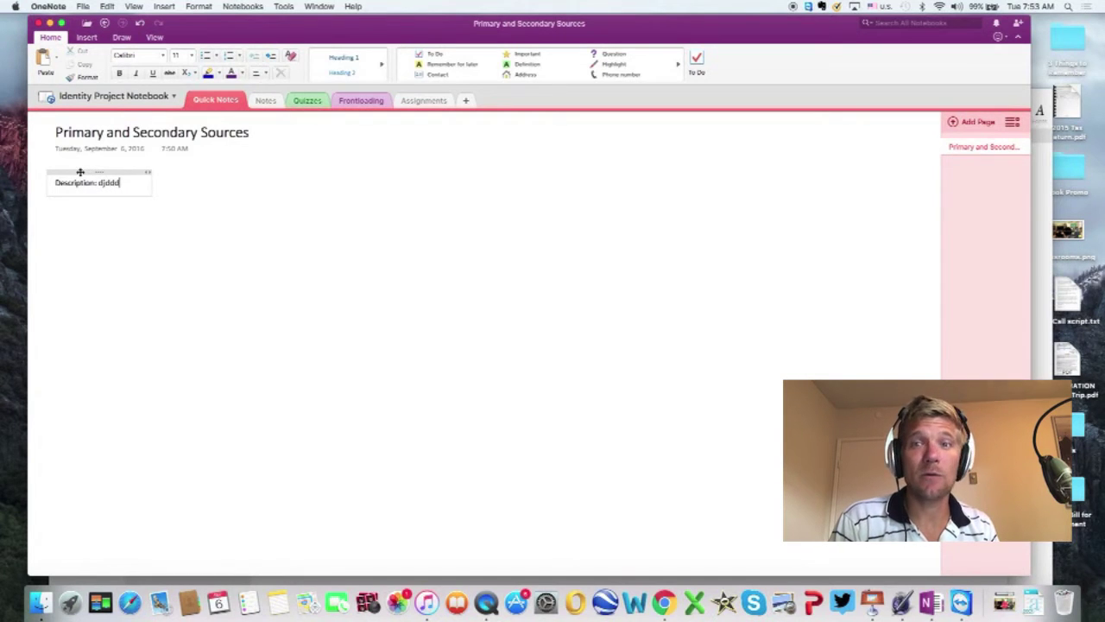
type("kdkjkdjkjkdjkjkjkdkdkj")
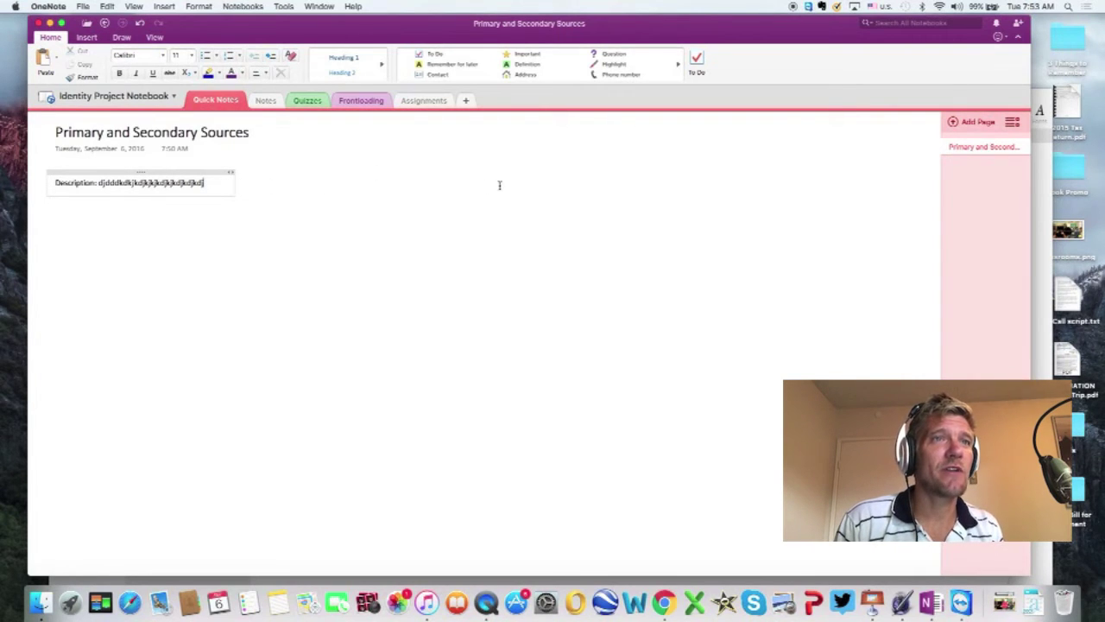
left_click(428, 179)
left_click(528, 182)
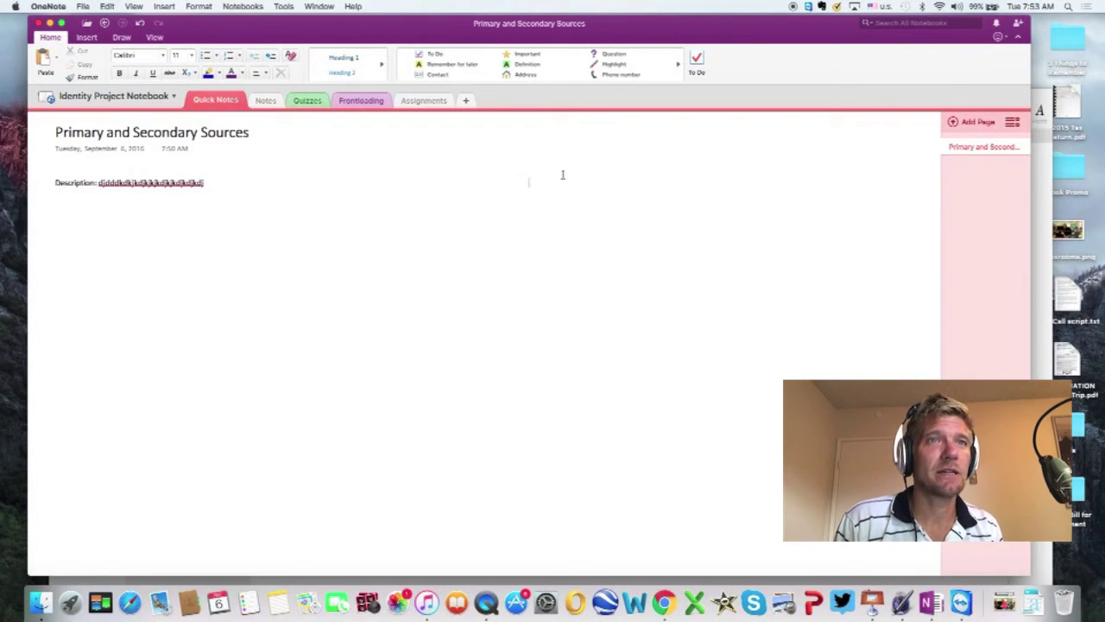
left_click(355, 181)
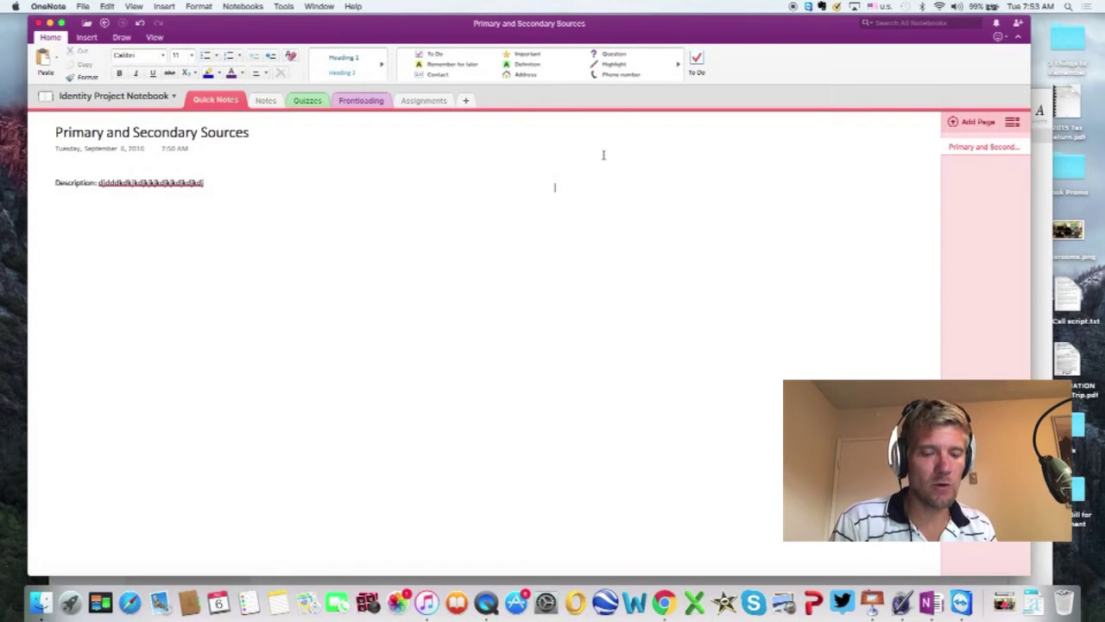
Step: Type a new note reading 'Watch this video here.'
type("V")
key("BackSpace")
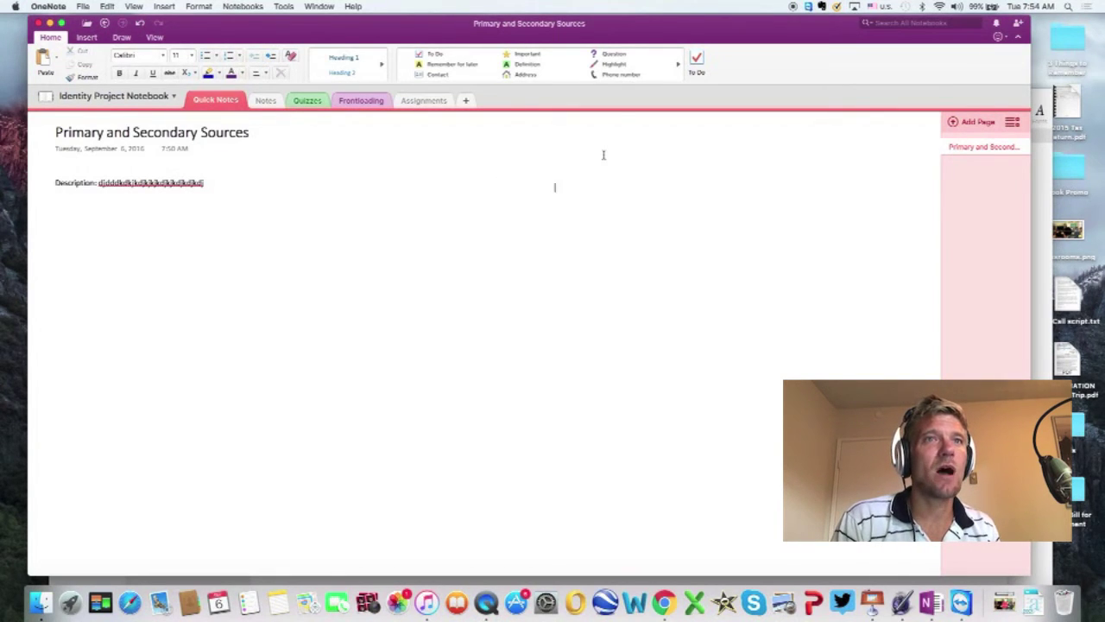
type("Watch this video here.")
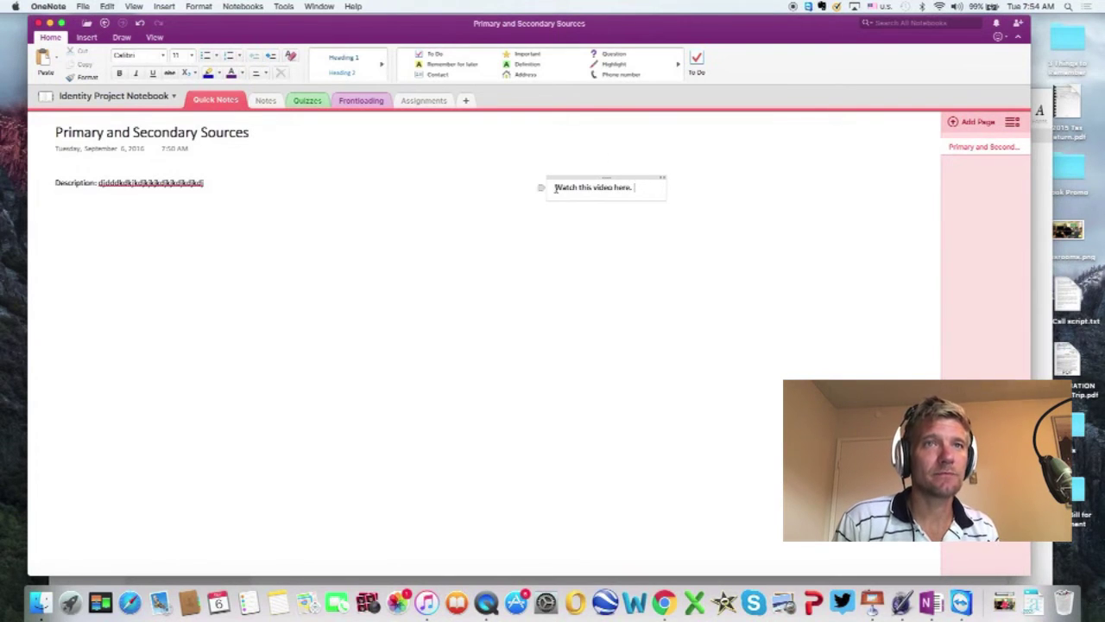
Step: Link that text to the '.youtubeprimarysource.com' address and begin an audio recording
left_click_drag(554, 188, 635, 187)
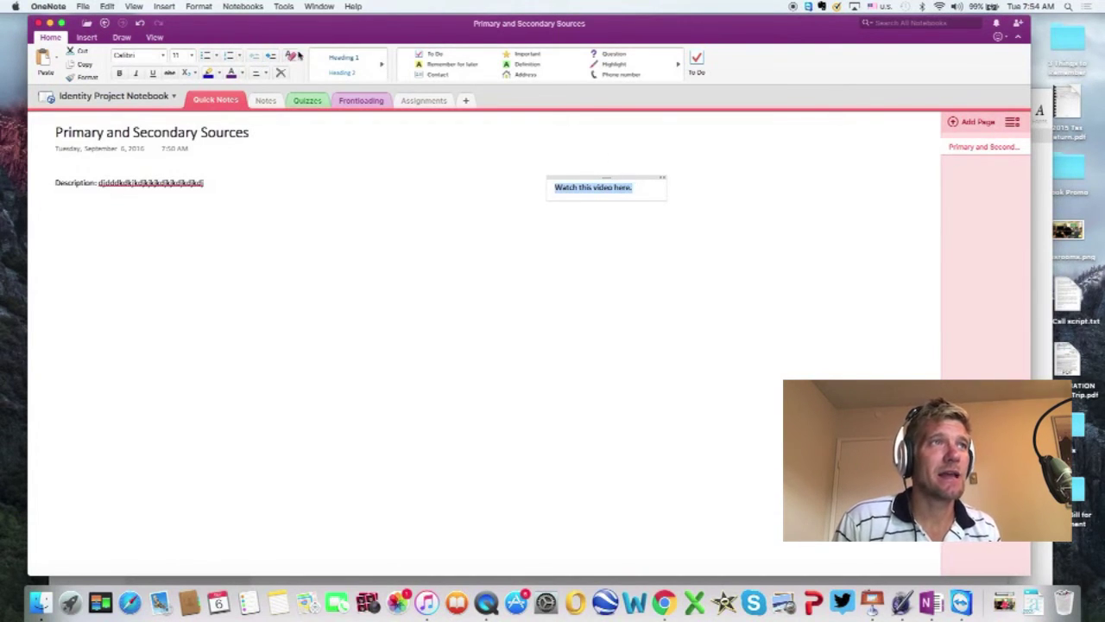
left_click(87, 38)
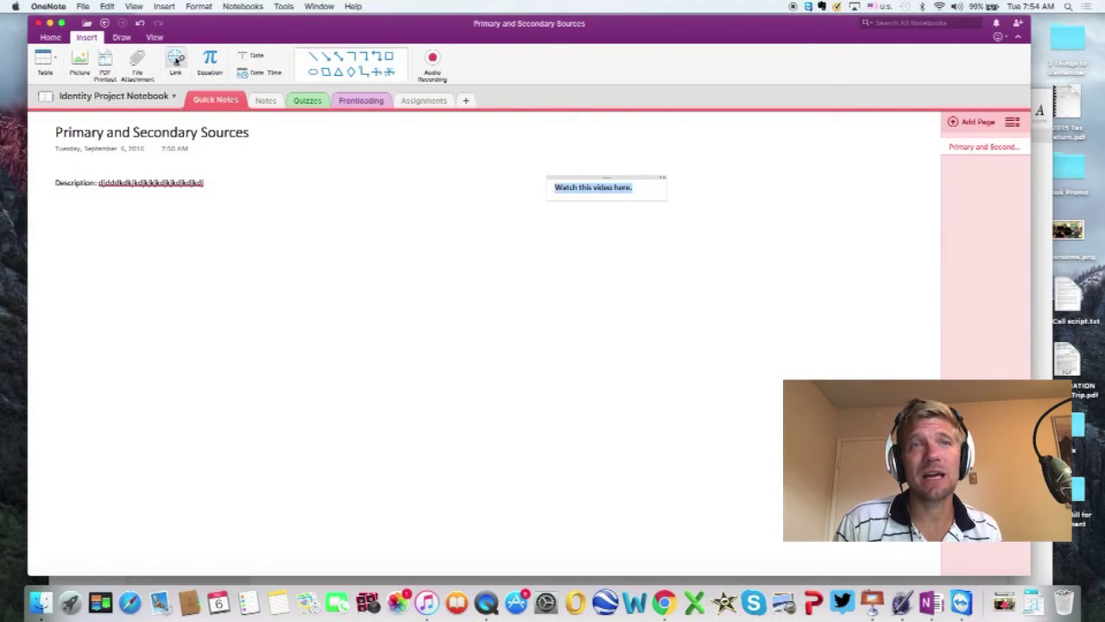
left_click(176, 59)
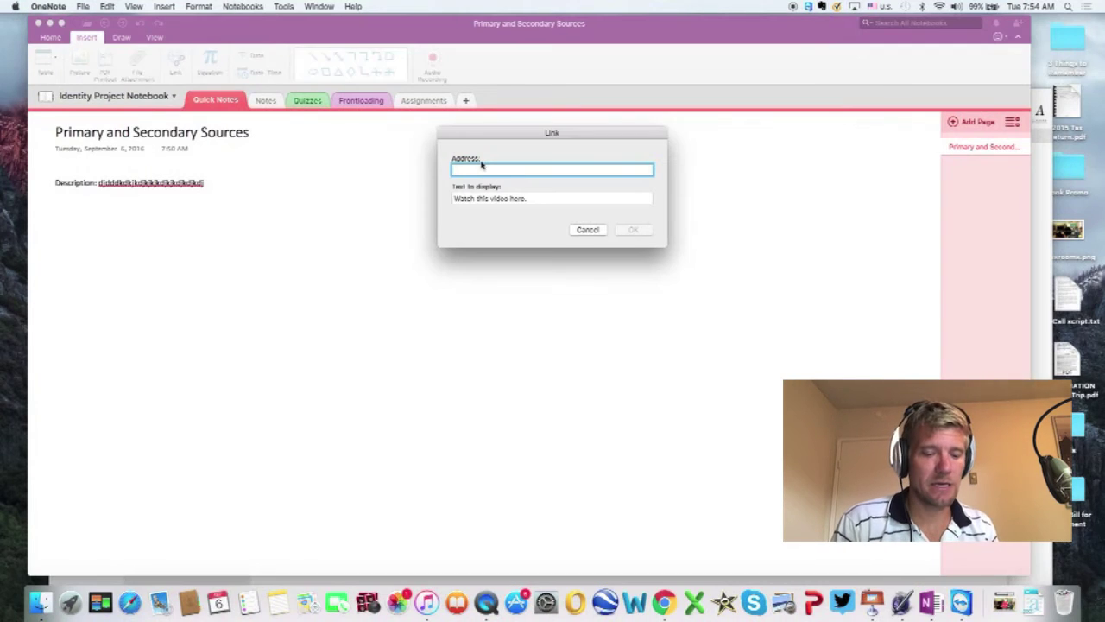
type(".youtube")
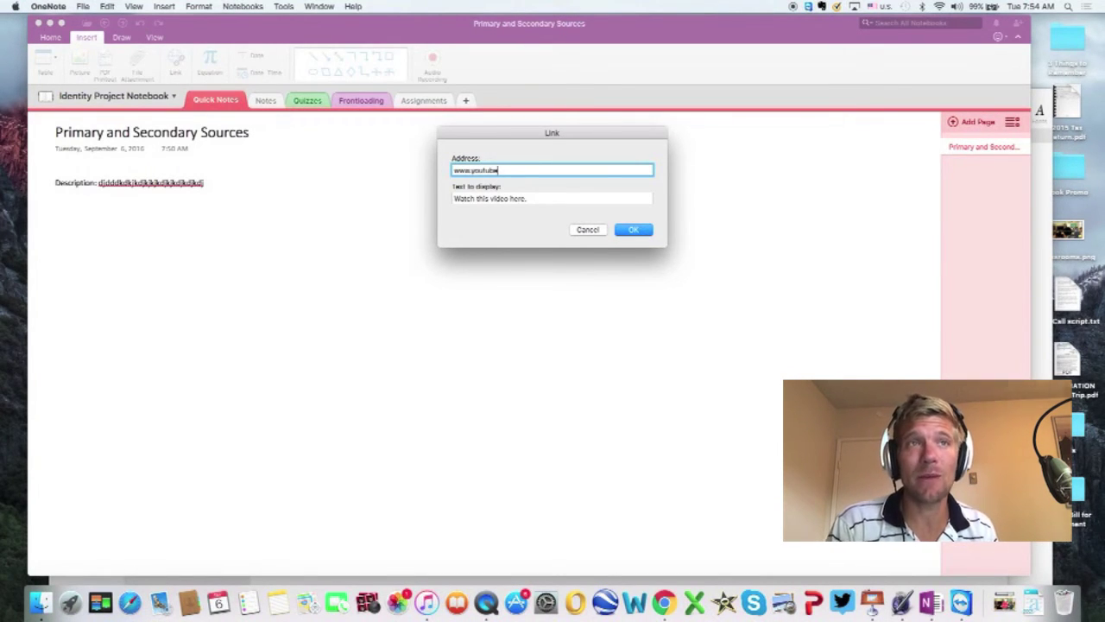
type("primary")
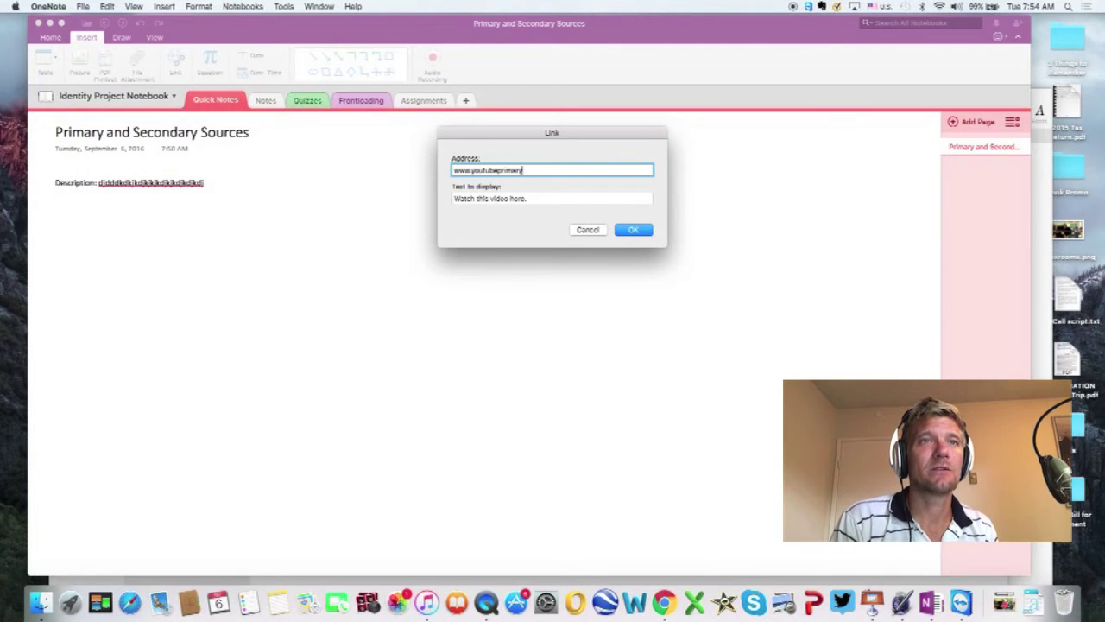
type("source.com")
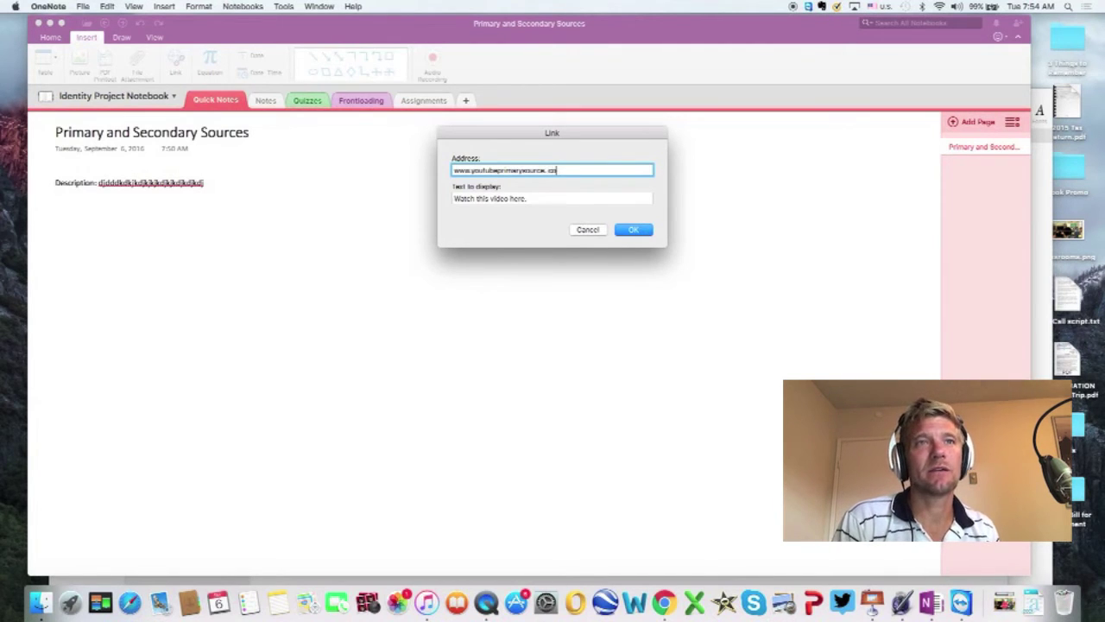
left_click(624, 230)
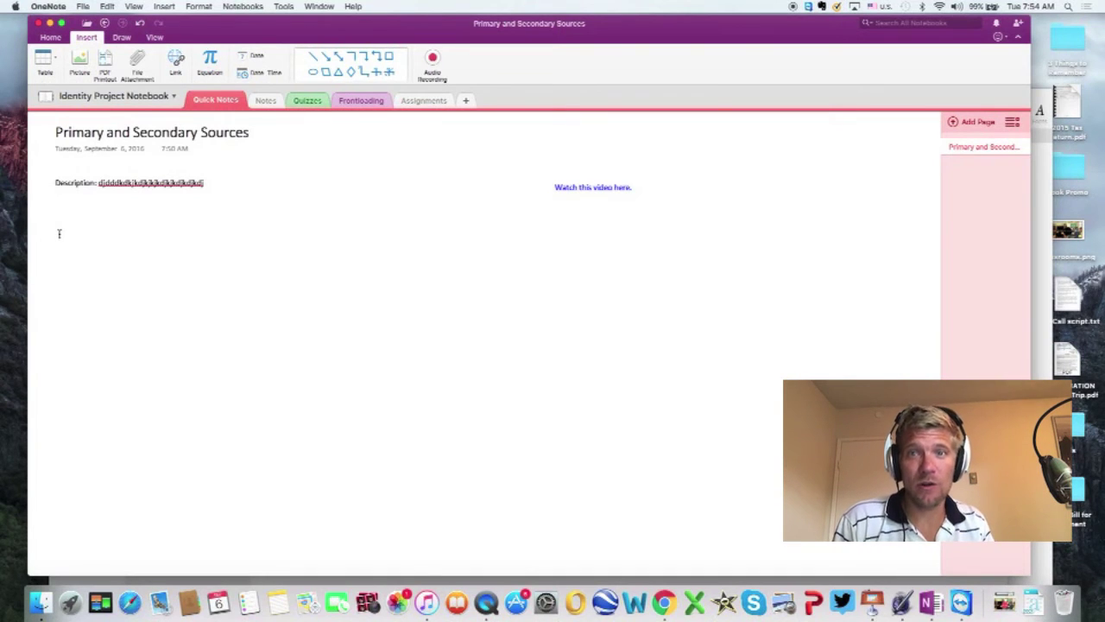
left_click(433, 60)
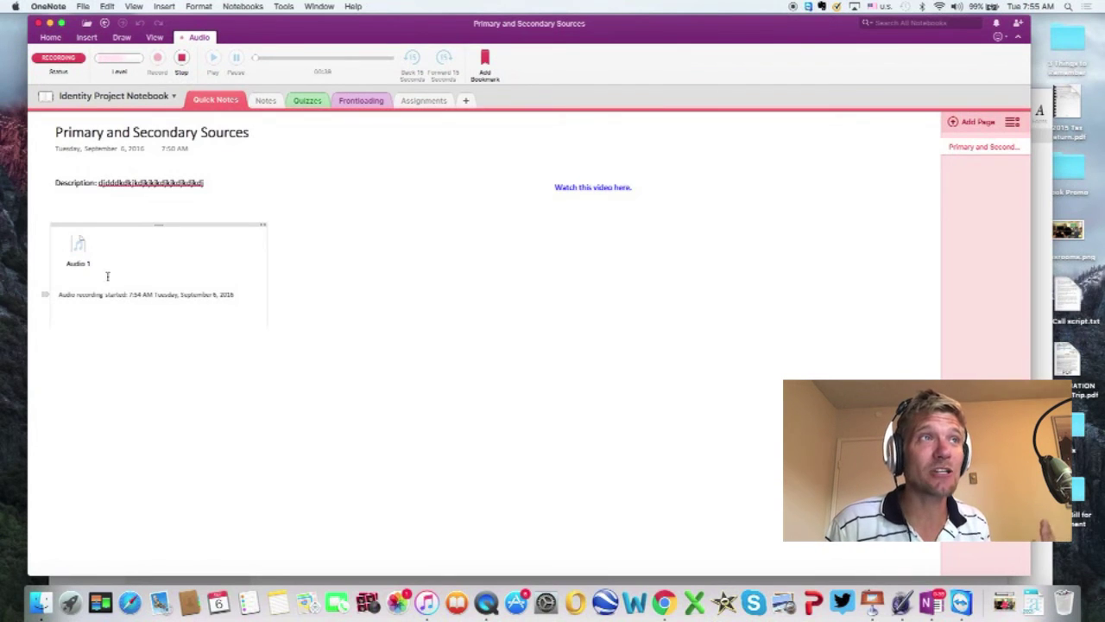
Step: Stop the Audio 1 recording, leaving a finished clip on the page
left_click(181, 60)
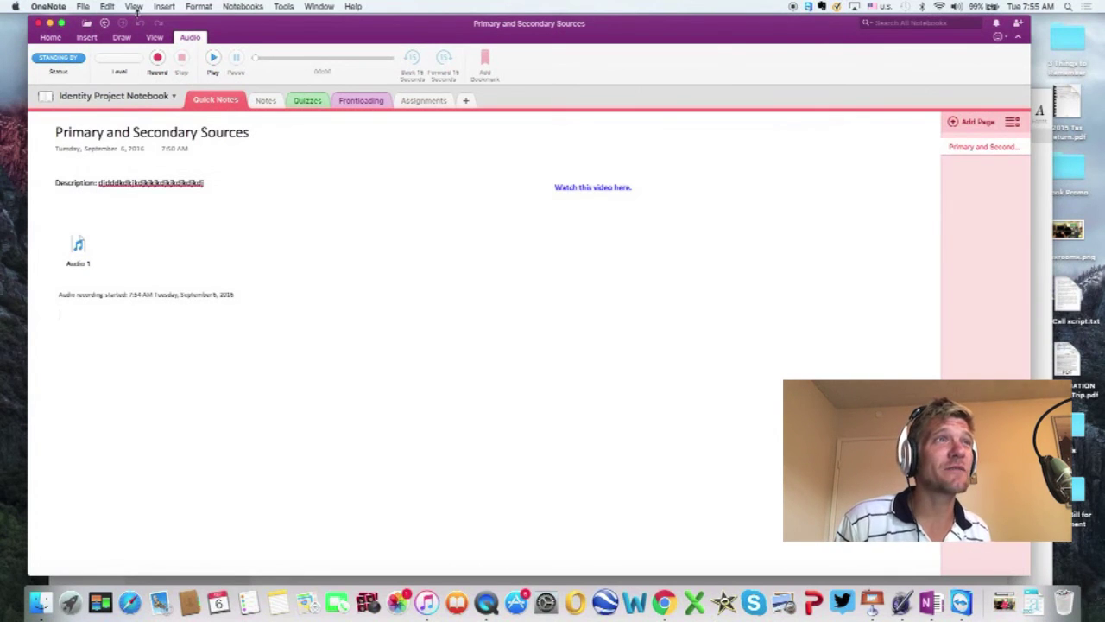
Step: Insert a four-column table, then undo it after an accidental move
left_click(82, 39)
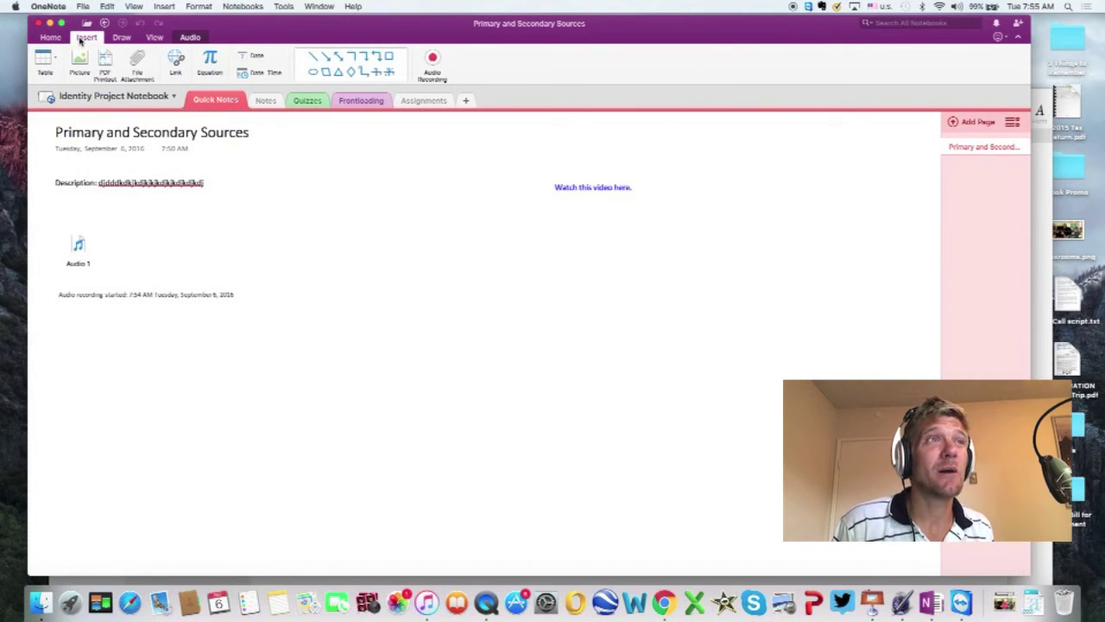
left_click(54, 60)
left_click(81, 108)
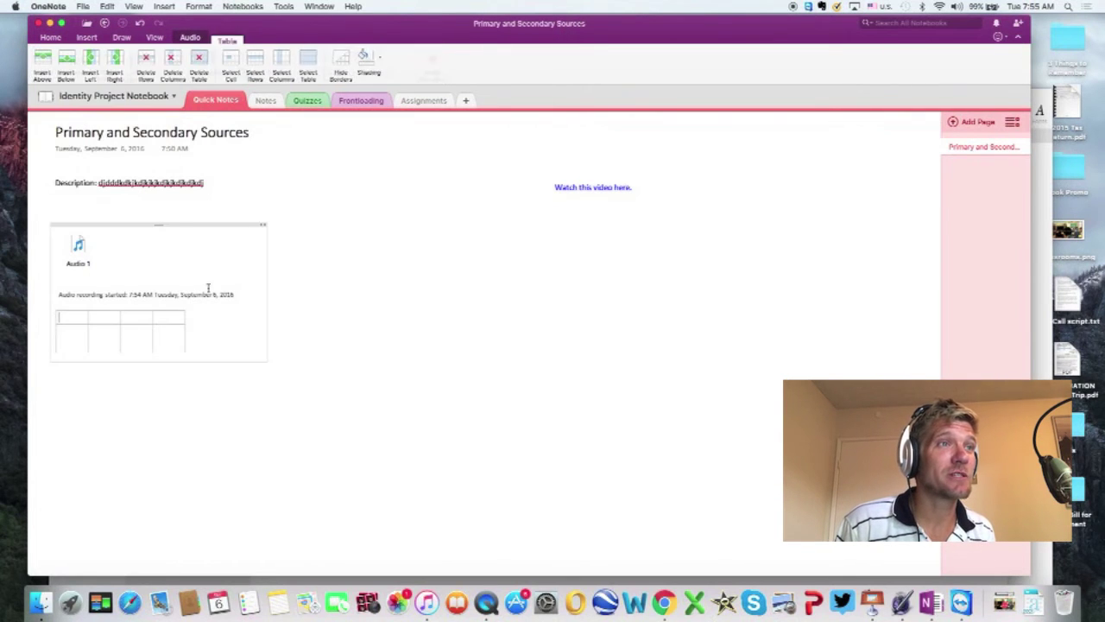
left_click_drag(165, 225, 208, 312)
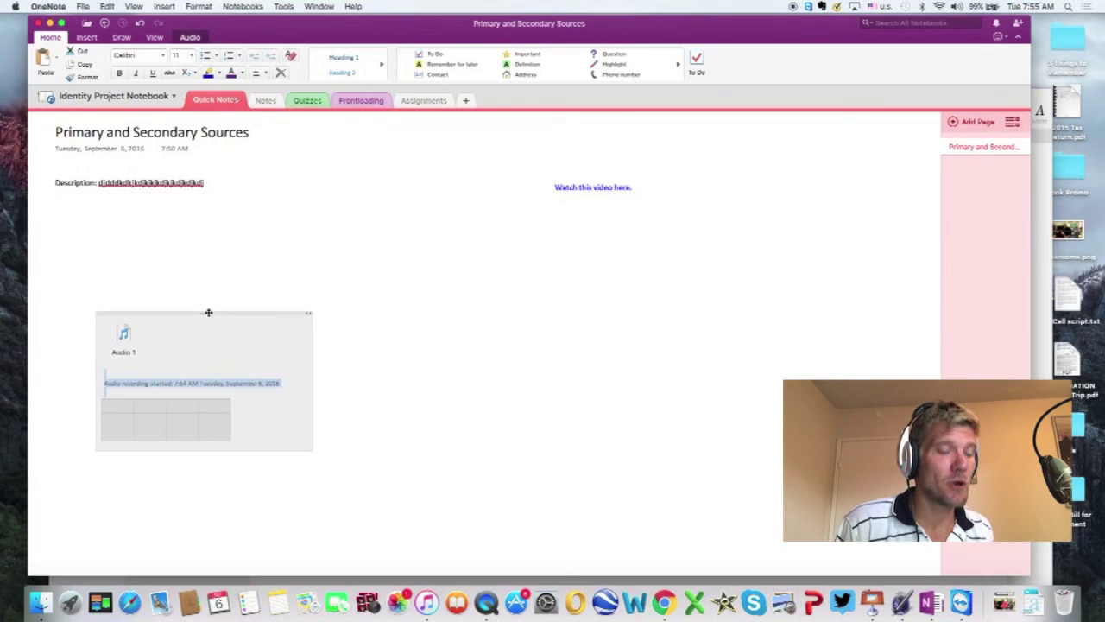
key("super+z")
key("super+z")
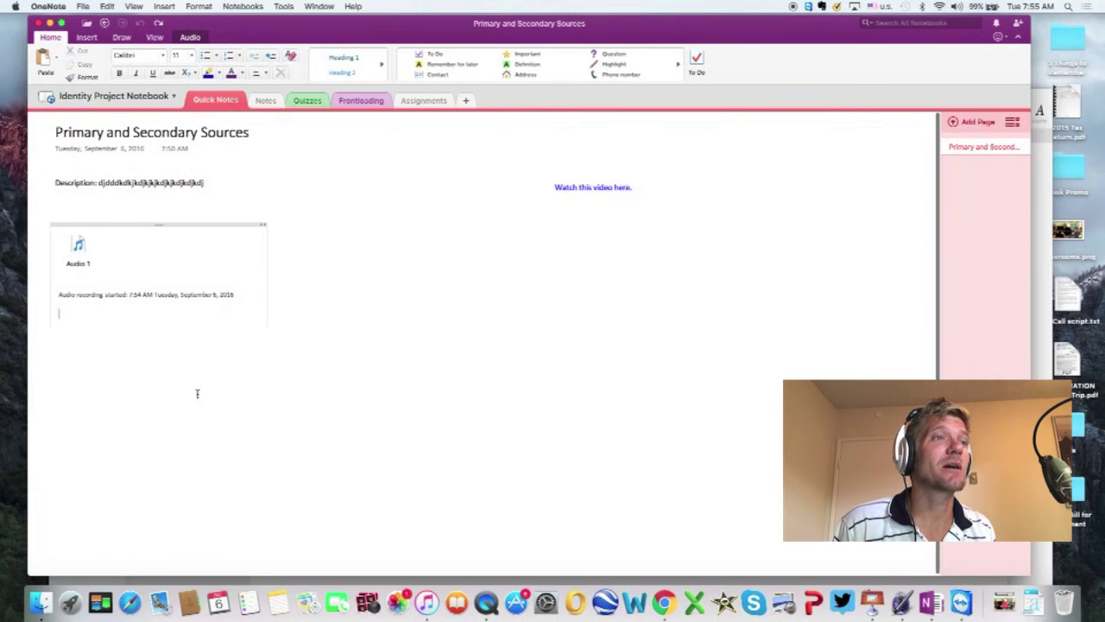
left_click(197, 393)
Step: Insert a four-column rubric table headed Emerging, Approaching, Meeting and Exceeding
left_click(86, 37)
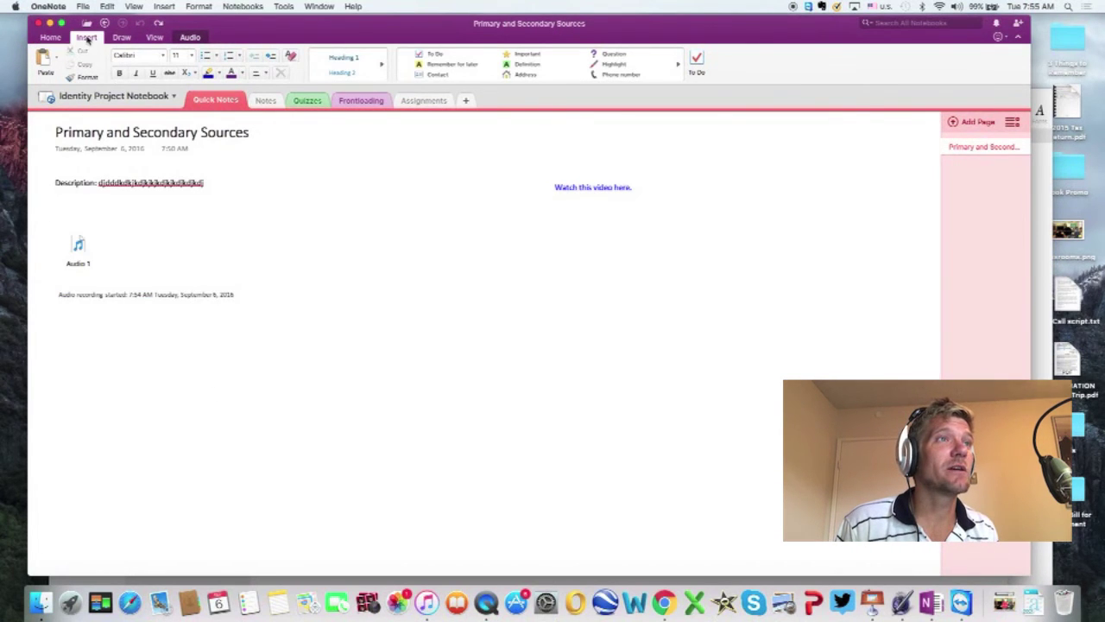
left_click(43, 59)
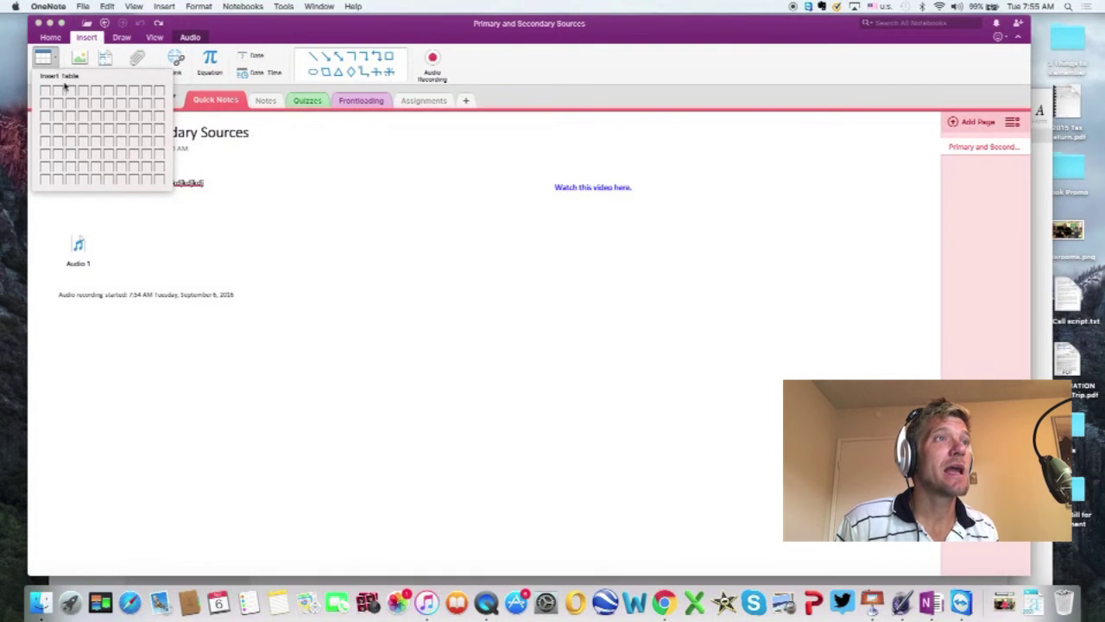
left_click(80, 114)
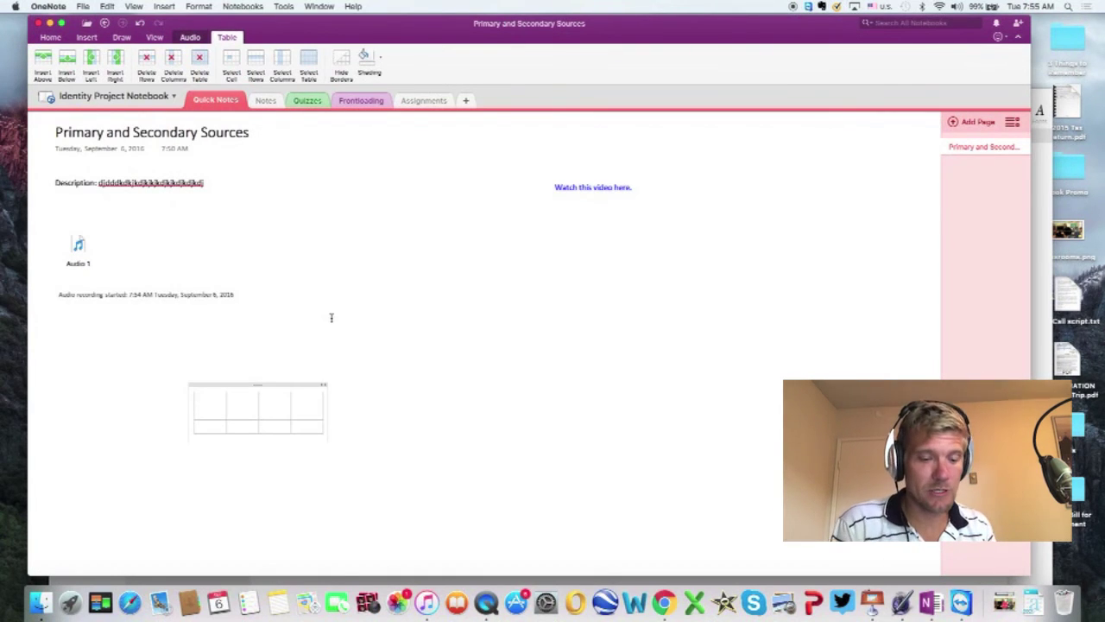
type("Emerging")
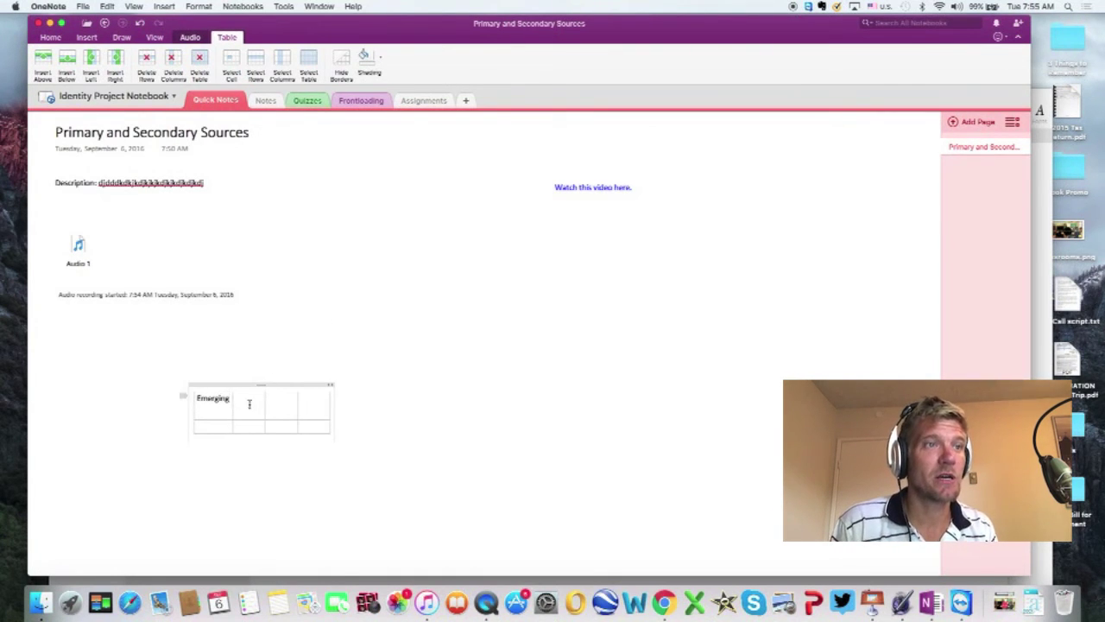
type(" Approaching")
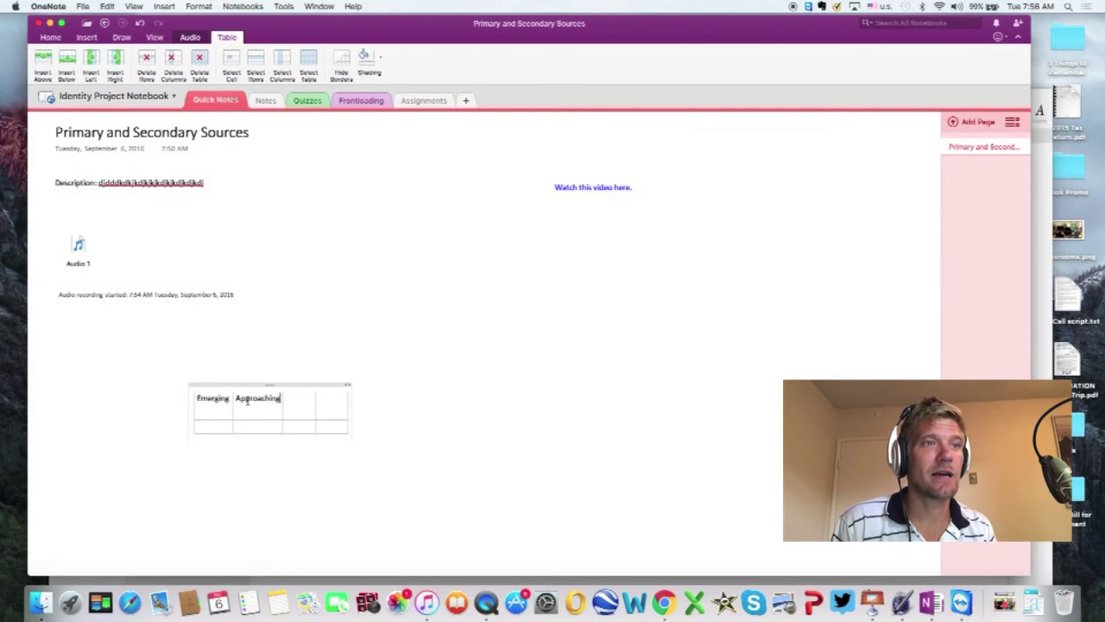
key("Tab")
type("Meeting")
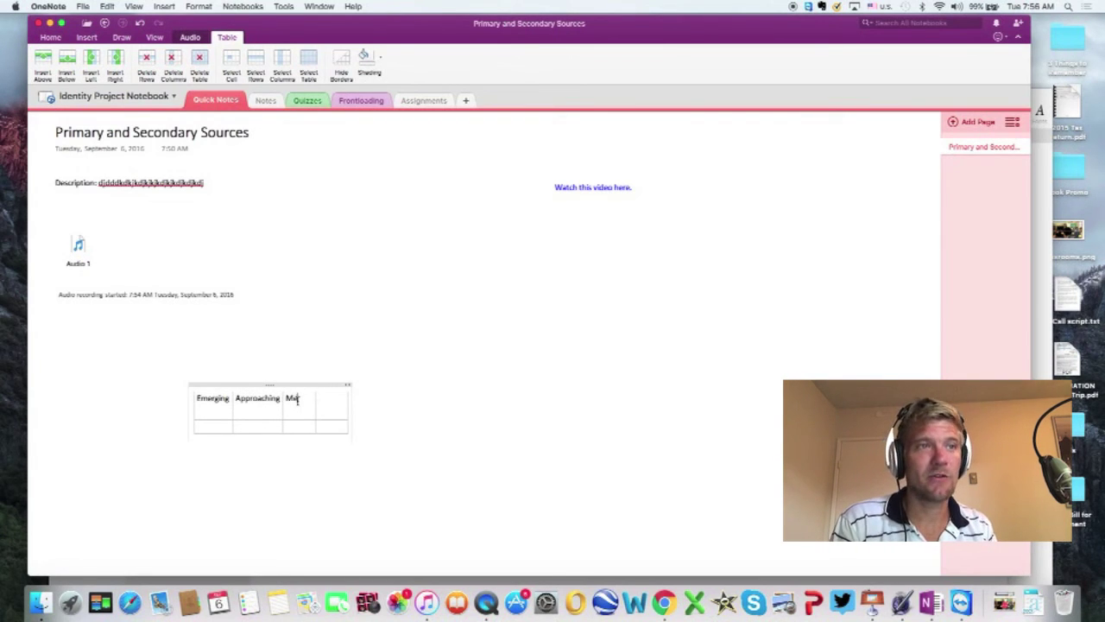
left_click(326, 400)
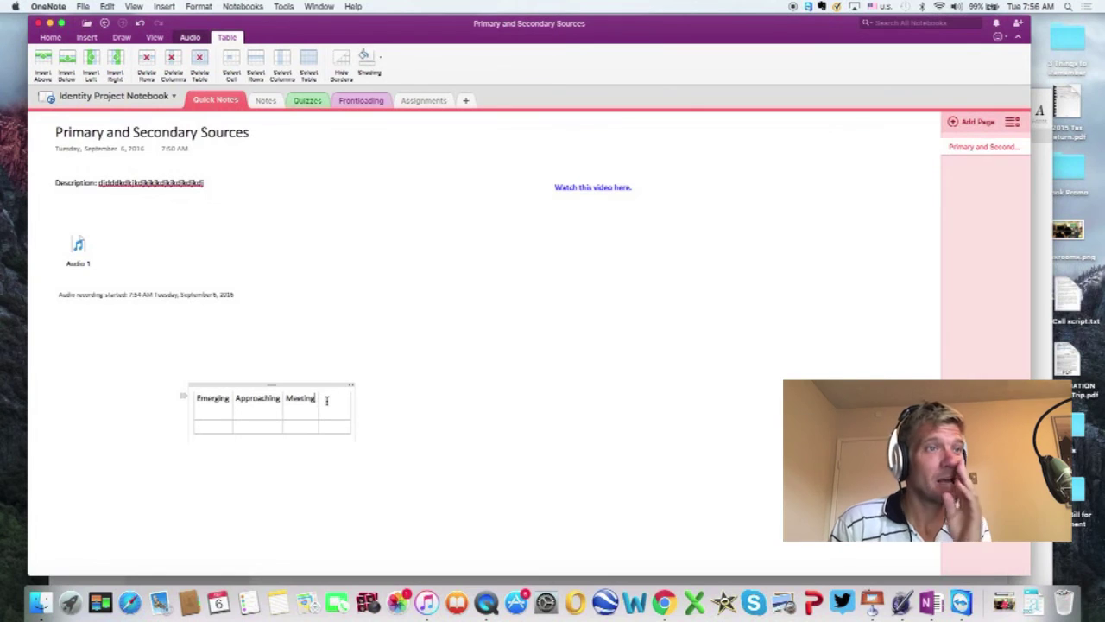
type("Exce")
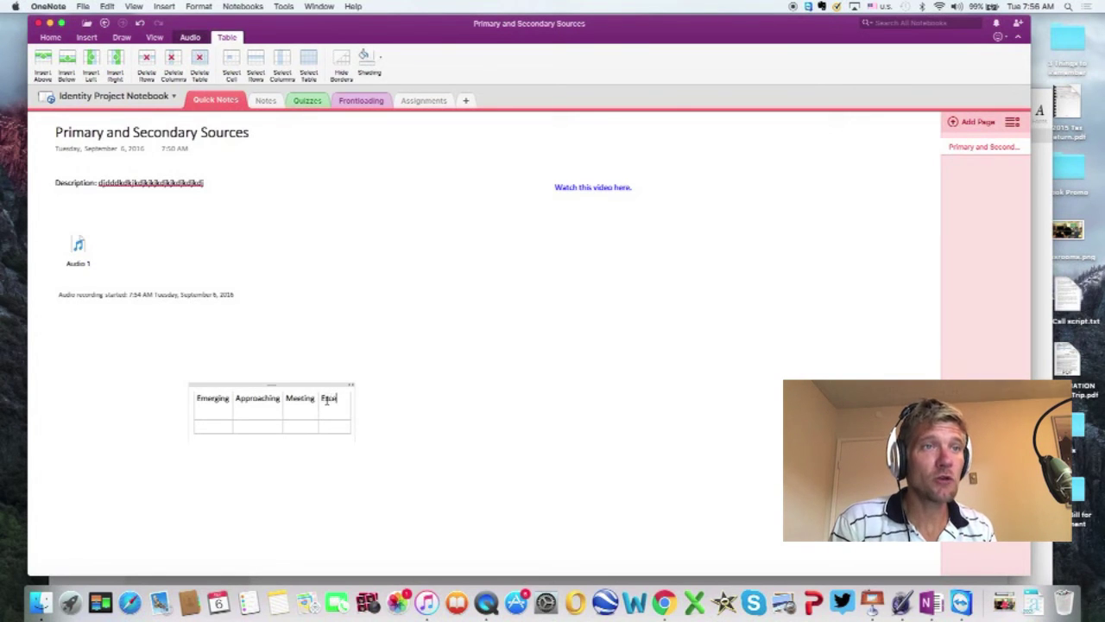
type("eding")
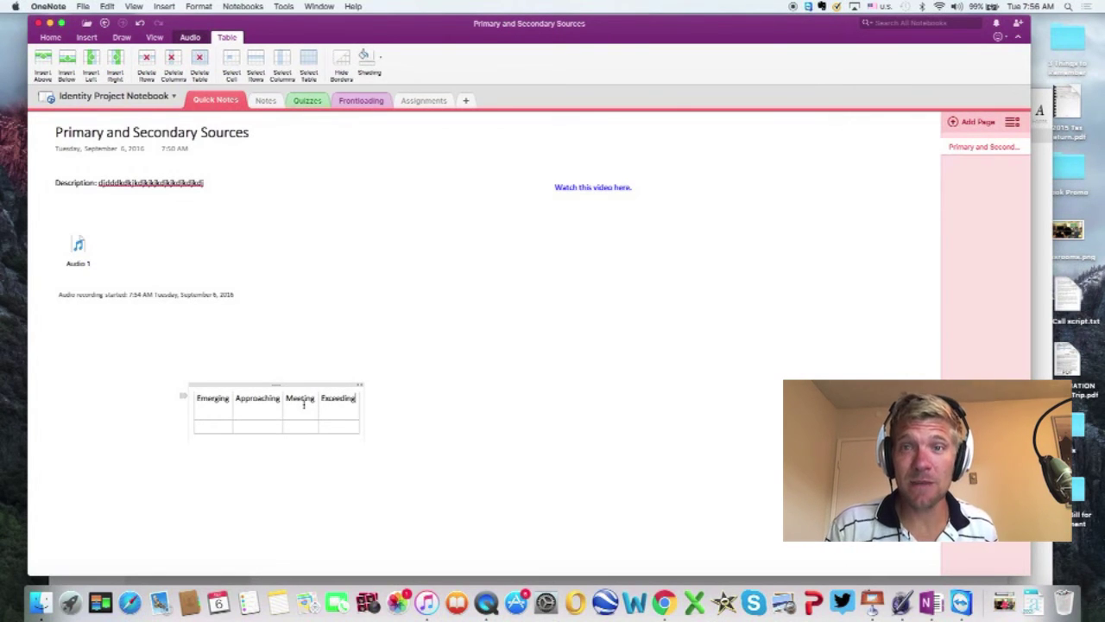
left_click(227, 415)
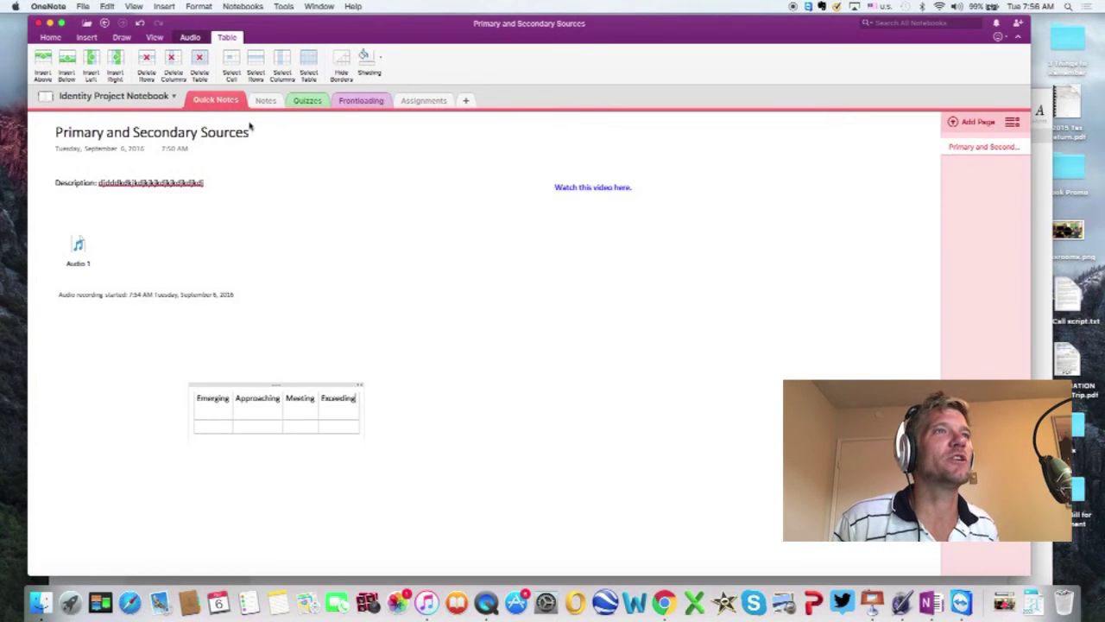
left_click(86, 38)
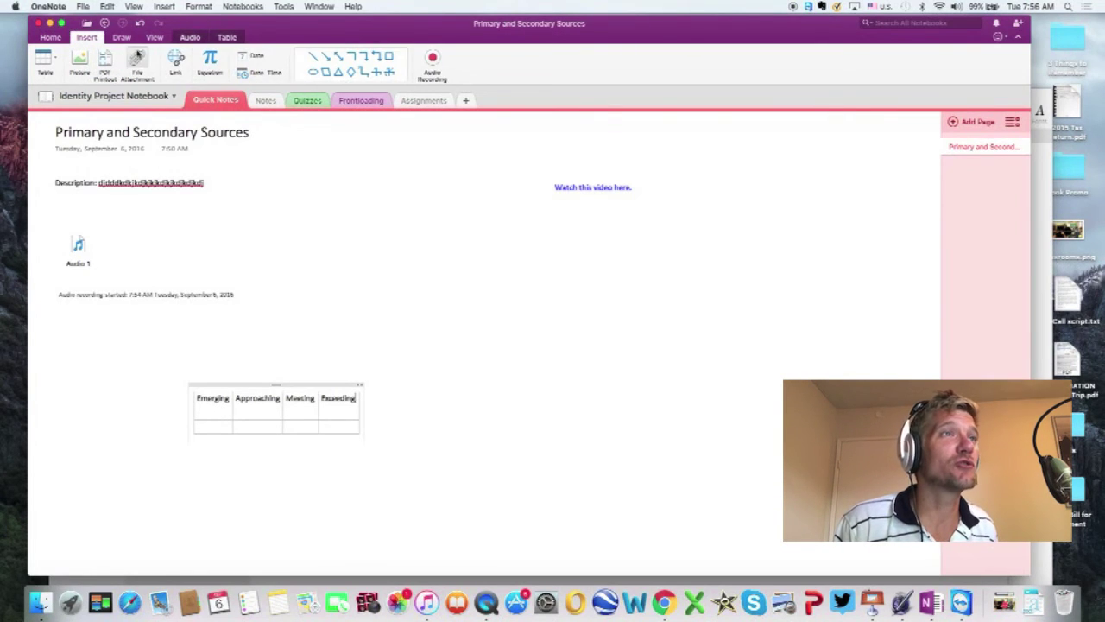
Step: Browse the Draw and Insert tools, switch to Home, and move the rubric table left
left_click(122, 38)
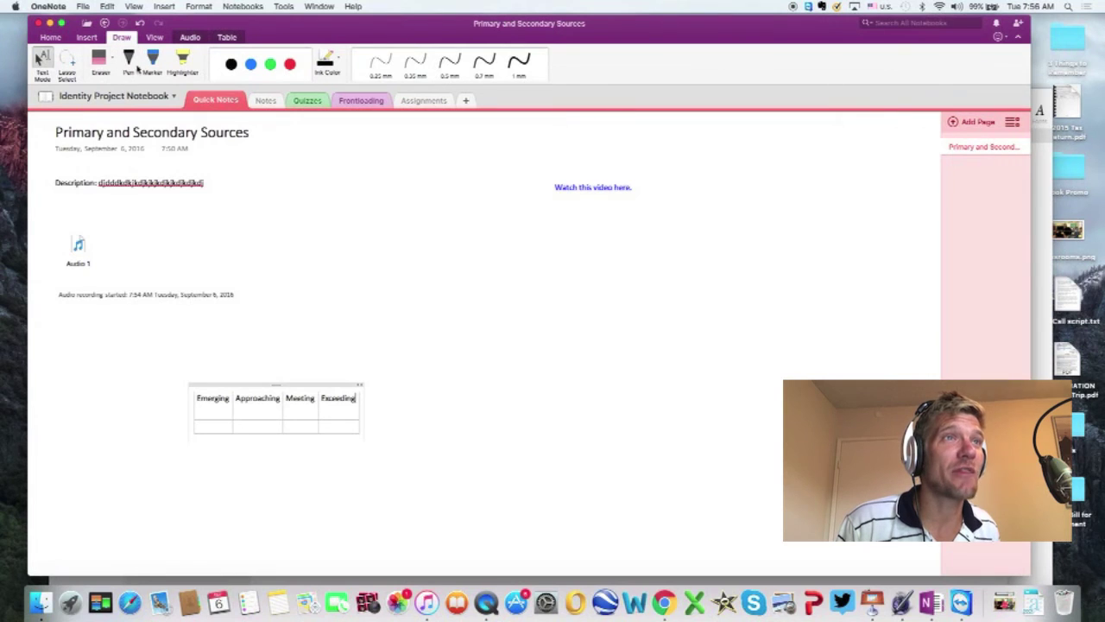
left_click(86, 38)
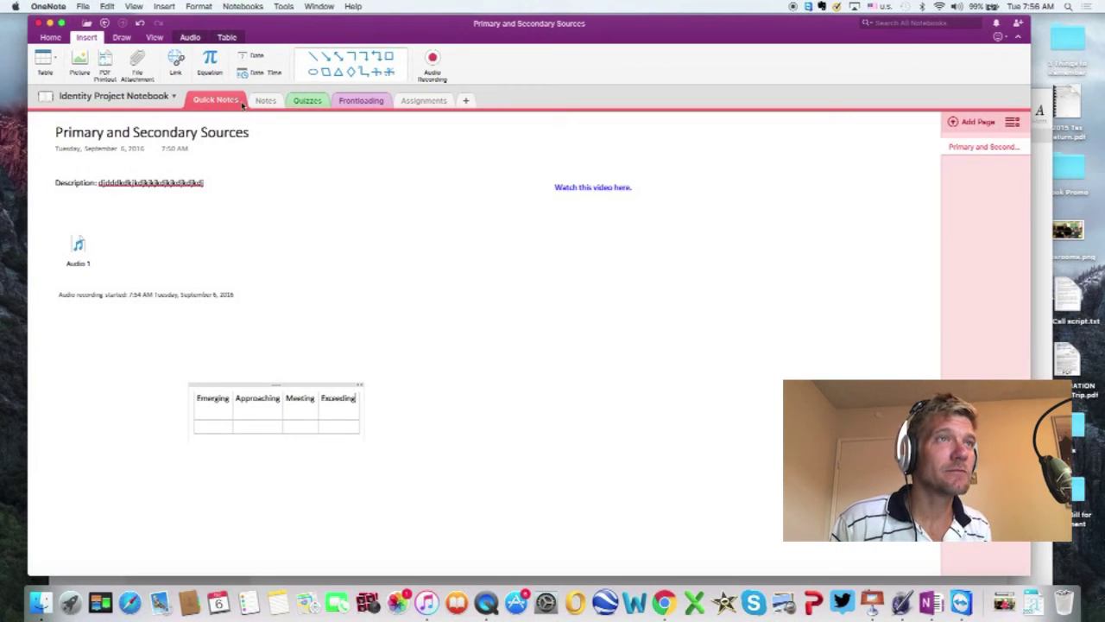
left_click(121, 38)
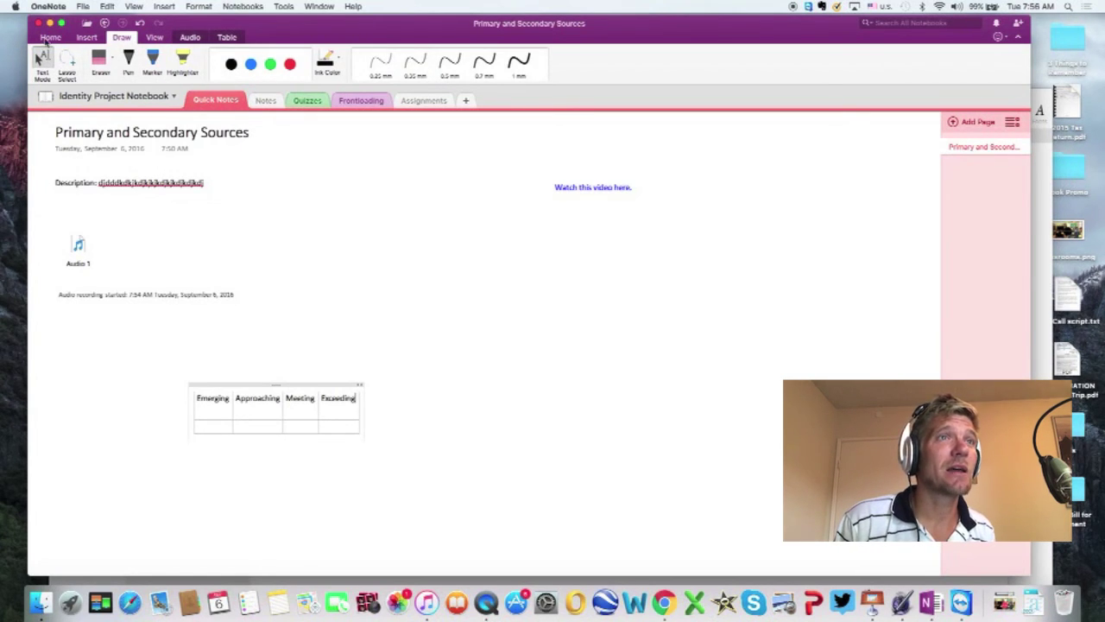
left_click(48, 38)
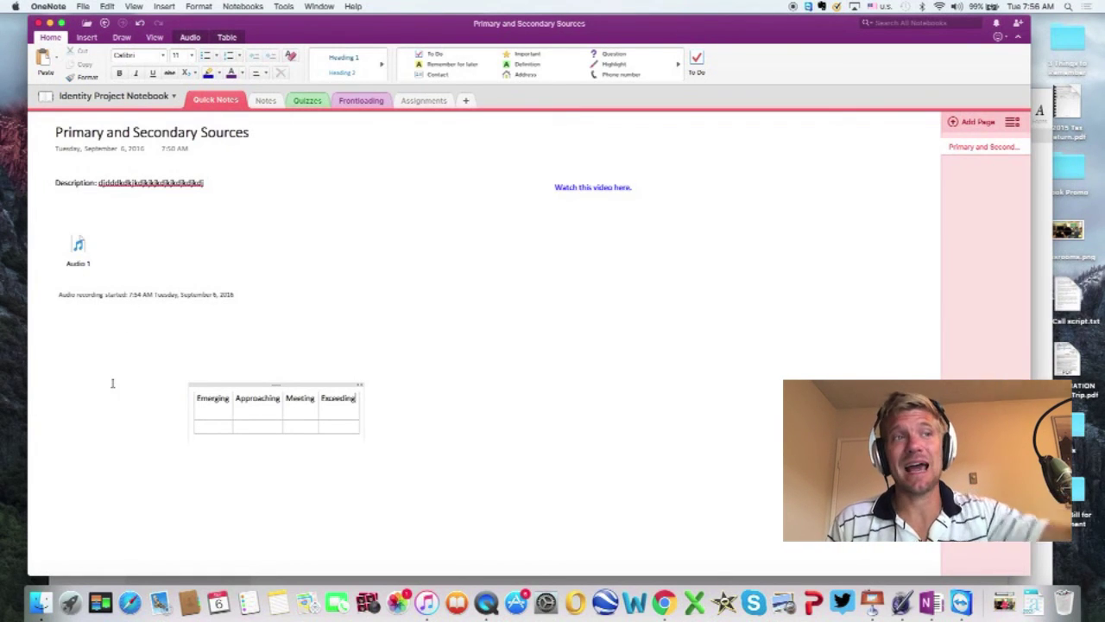
left_click_drag(264, 384, 100, 369)
Step: Add a new page titled 'To do List this week'
left_click(978, 122)
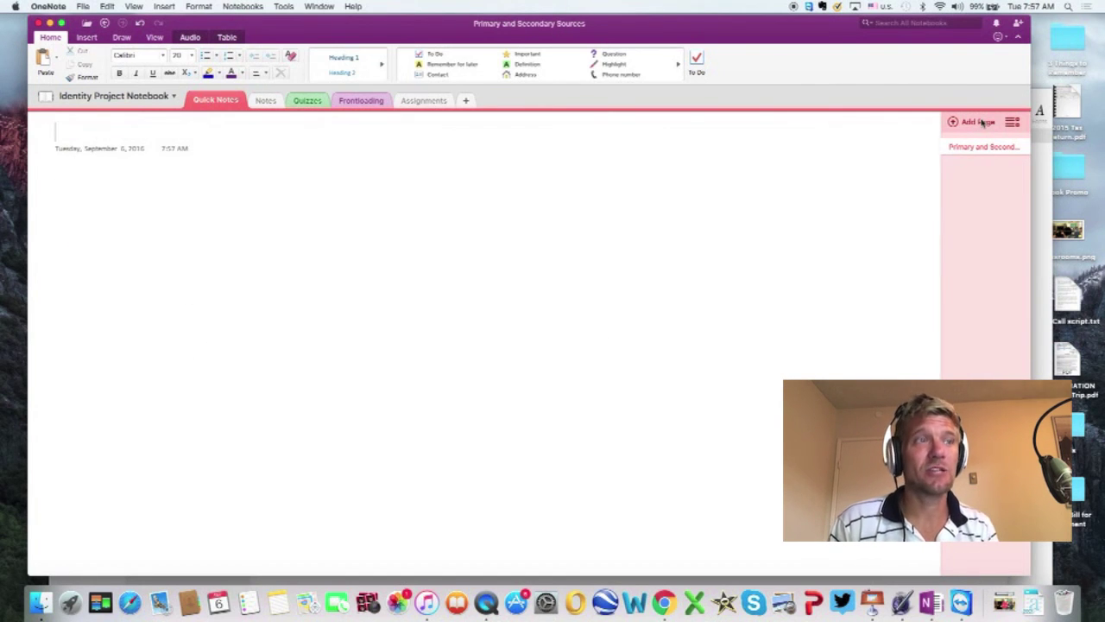
type("To do List this week")
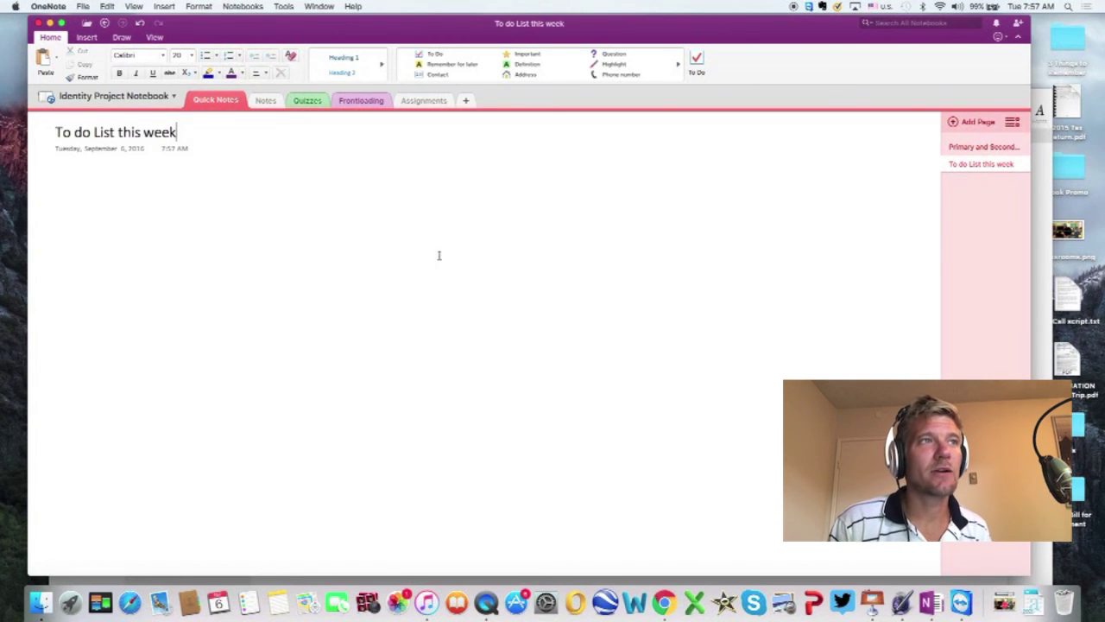
key("Return")
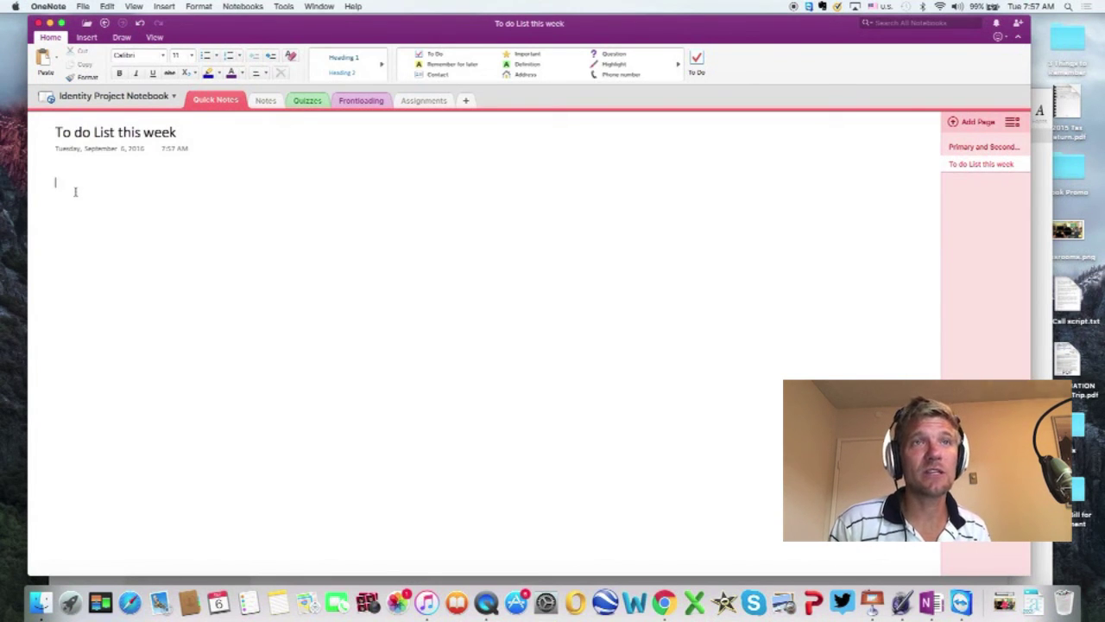
Step: Start a to-do checklist: 'First interview parents' and 'Second, listen to interview and transcribe'
left_click(429, 54)
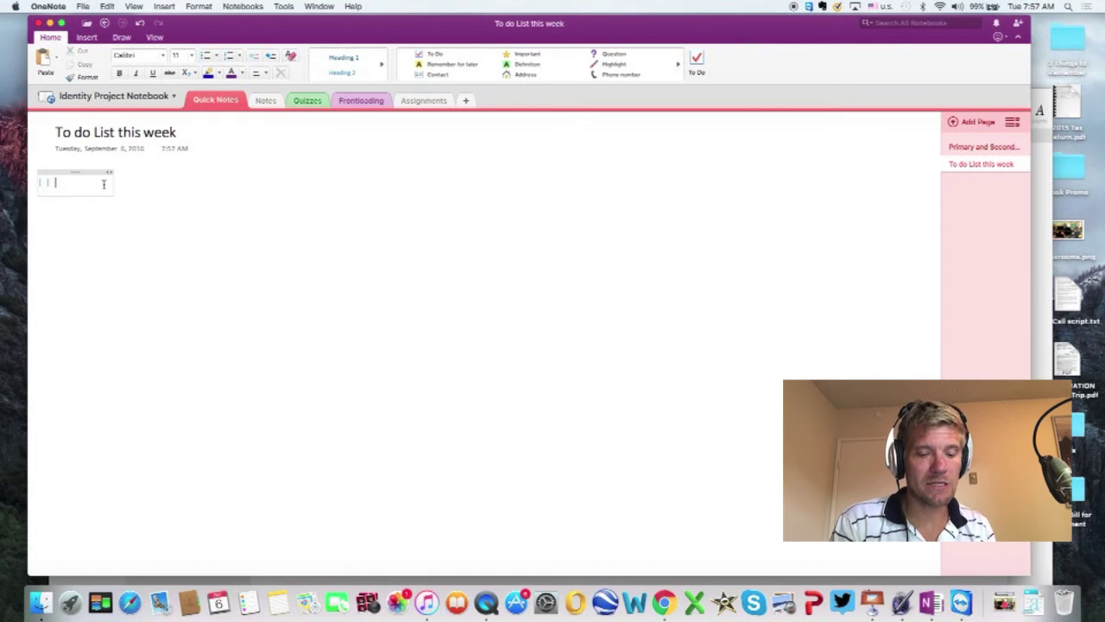
type("First inte")
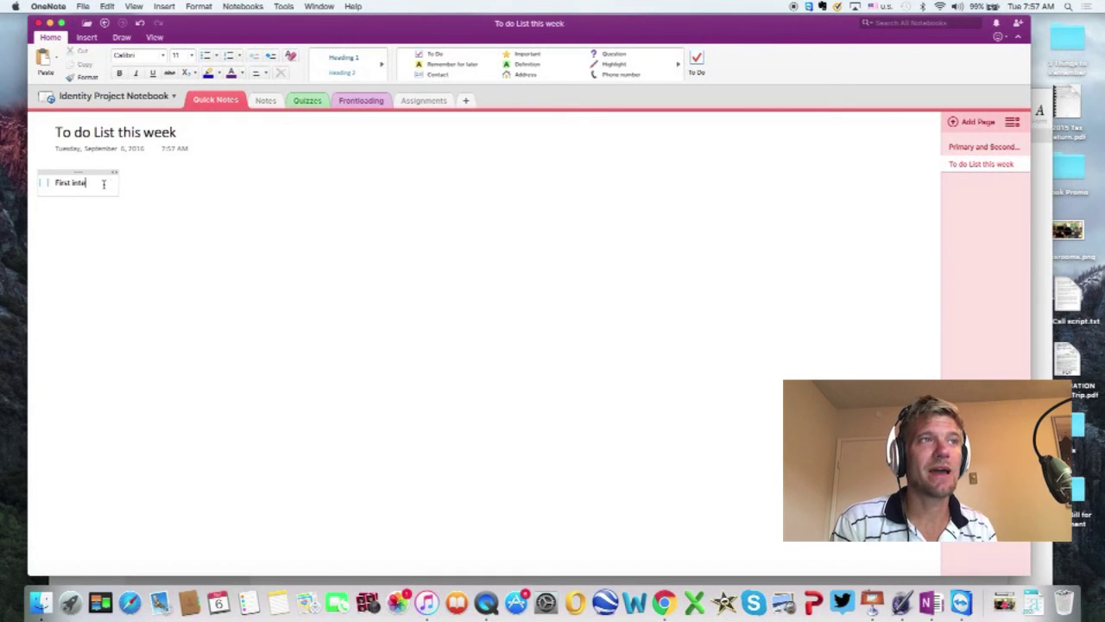
type("rview parents")
key("Return")
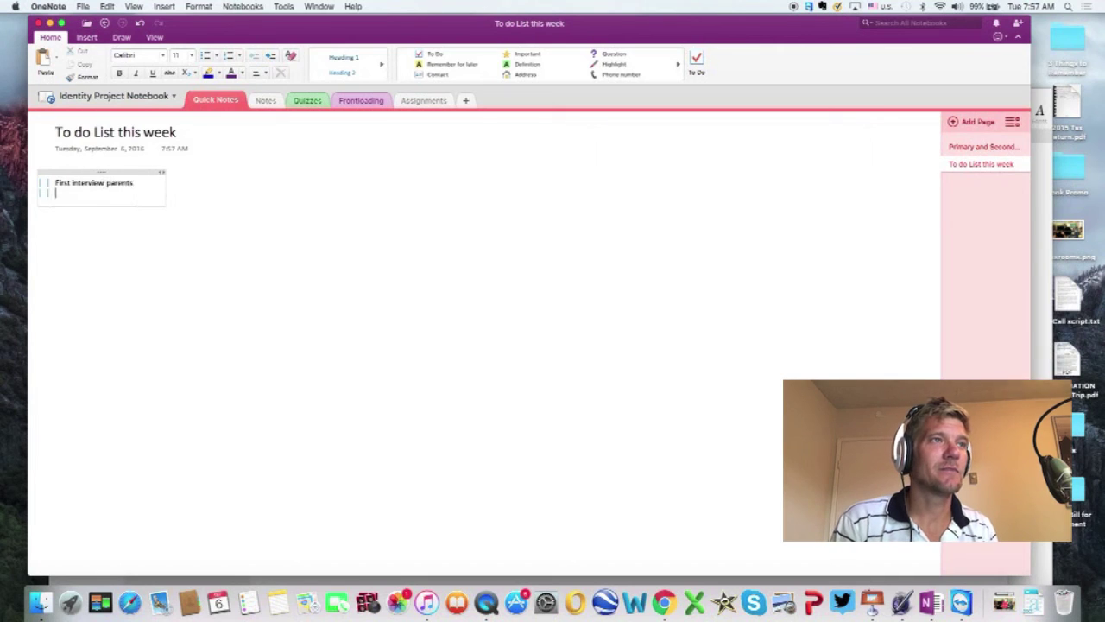
type("Secon")
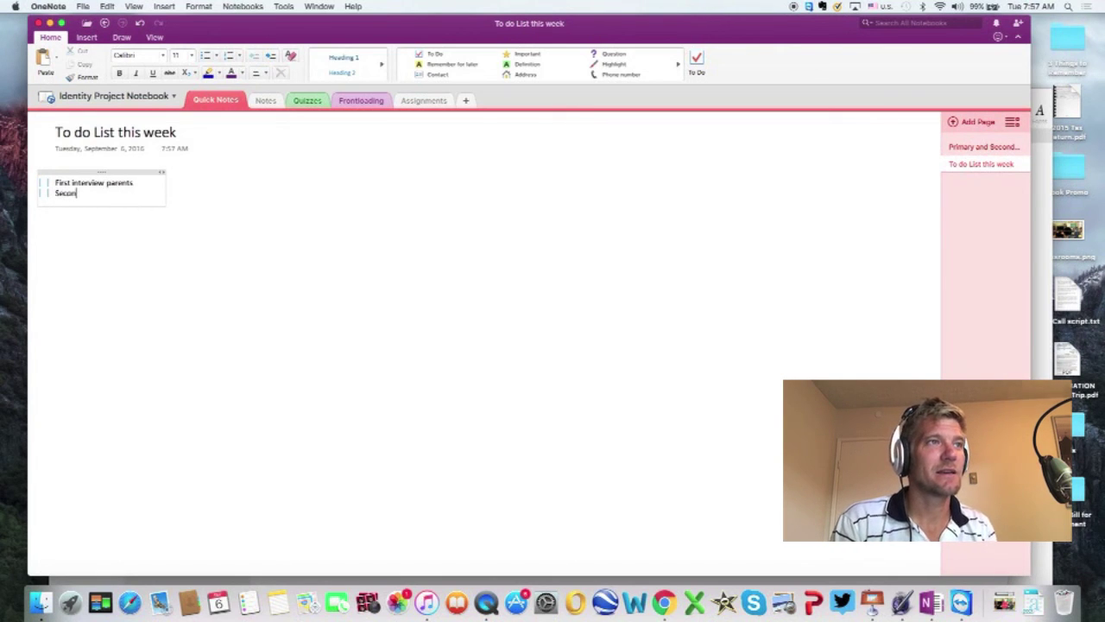
type("d, liste")
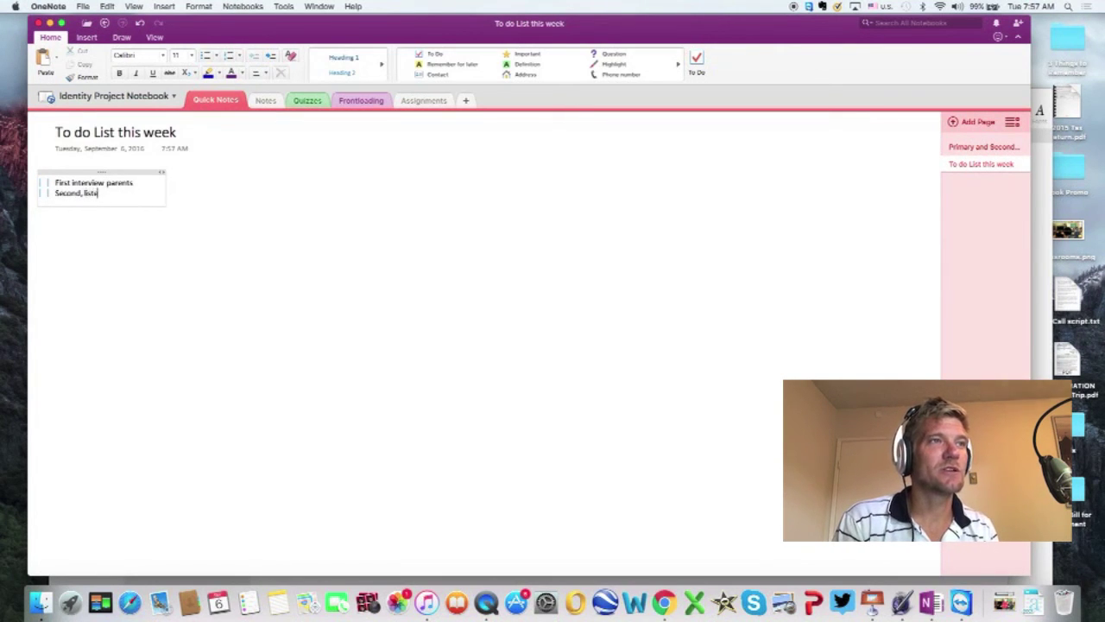
type("n to interview and")
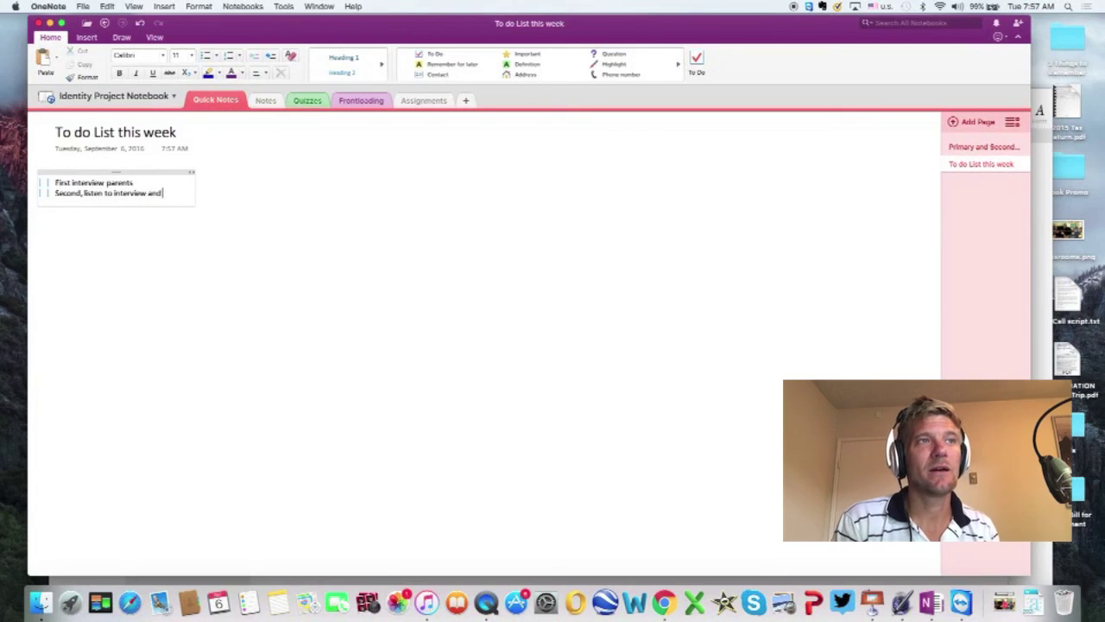
type(" transcribe")
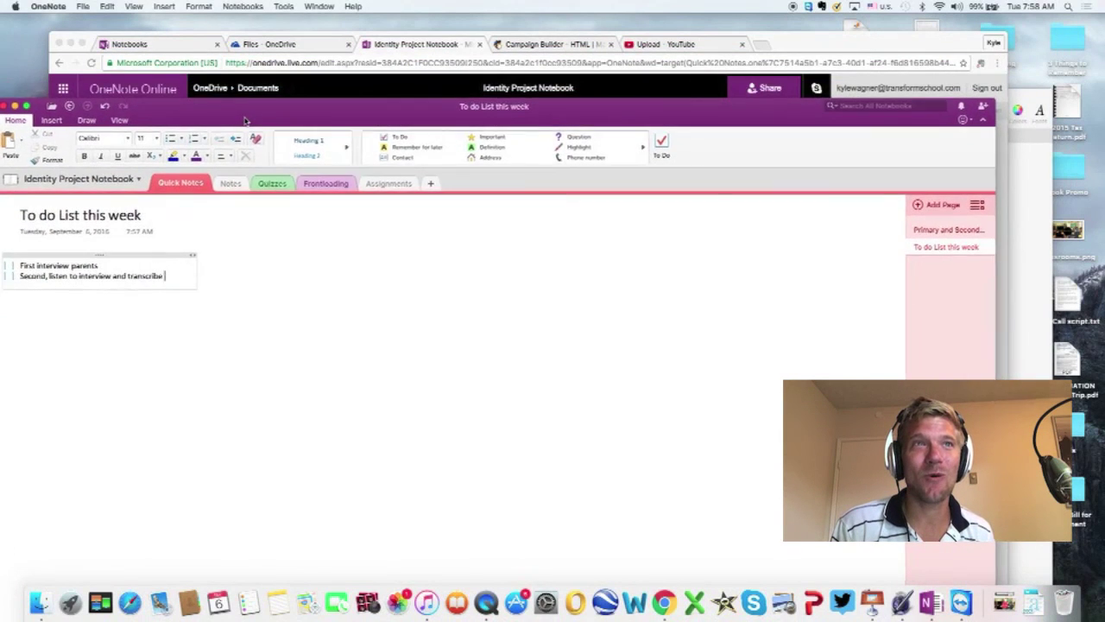
Step: Reposition the OneNote window on the desktop
left_click_drag(245, 120, 272, 80)
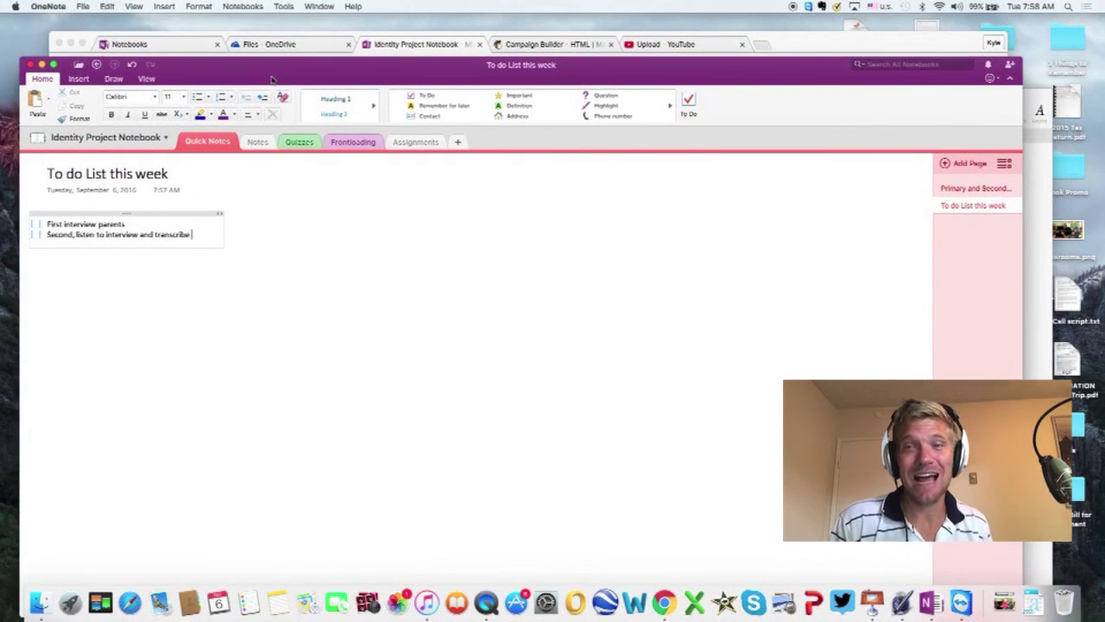